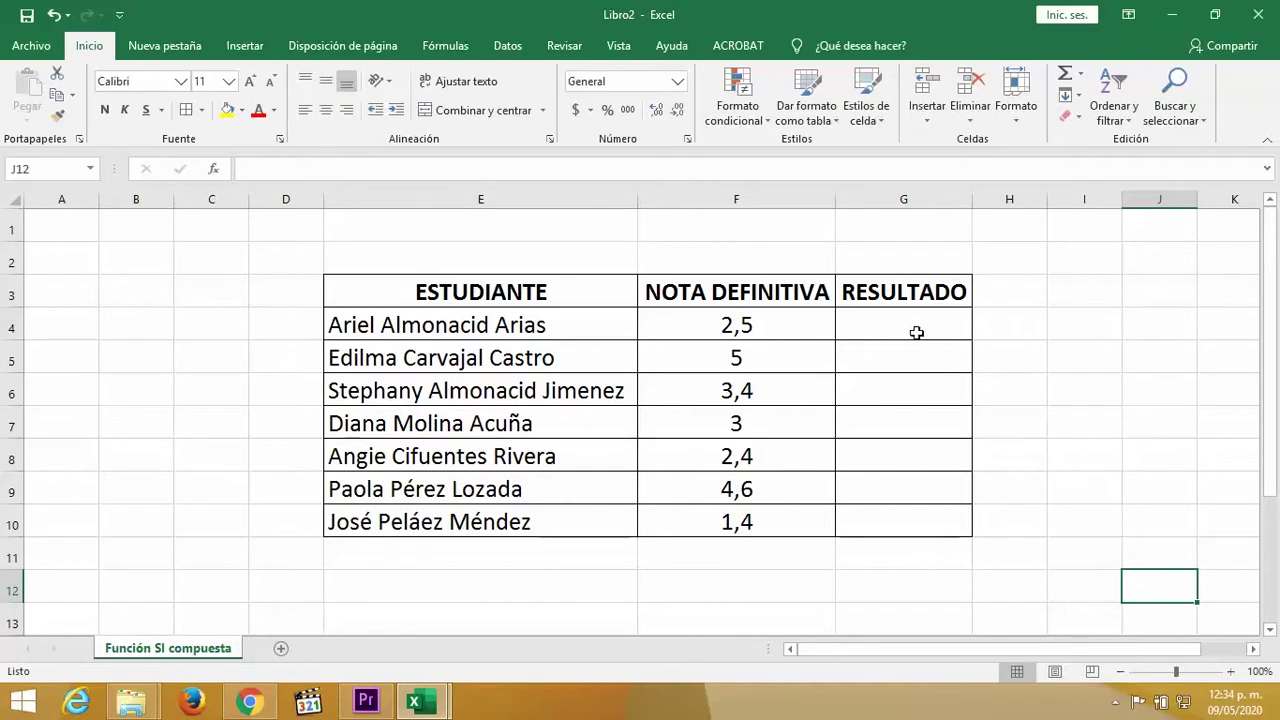
Begin the formula =si(F4 in G4, the first student's RESULTADO cell
{"action": "left_click", "coordinate": [916, 331]}
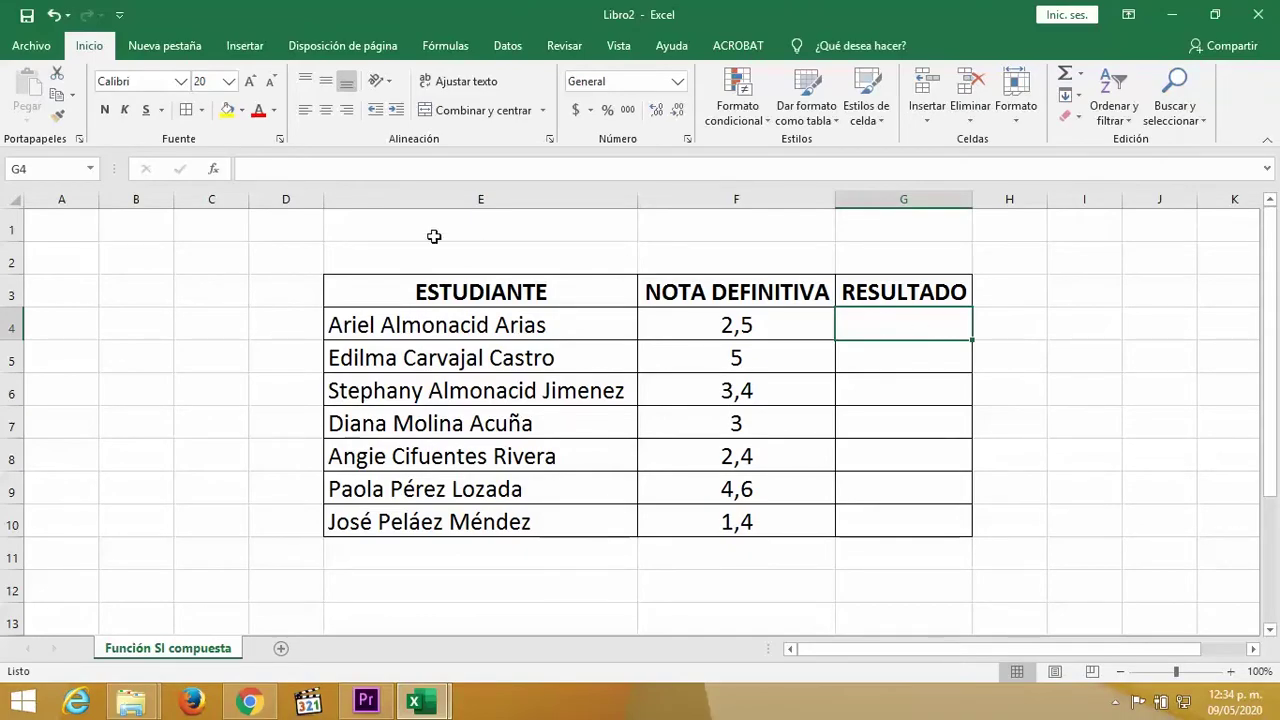
{"action": "left_click", "coordinate": [318, 170]}
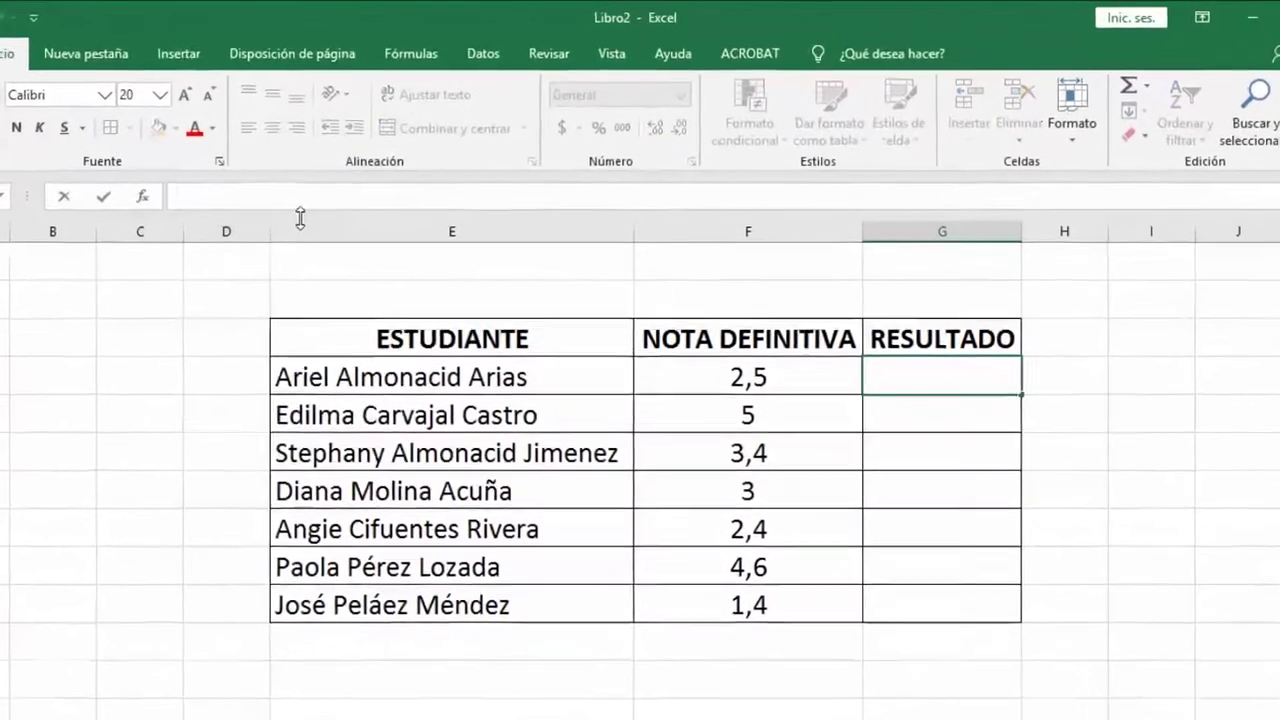
{"action": "type", "text": "="}
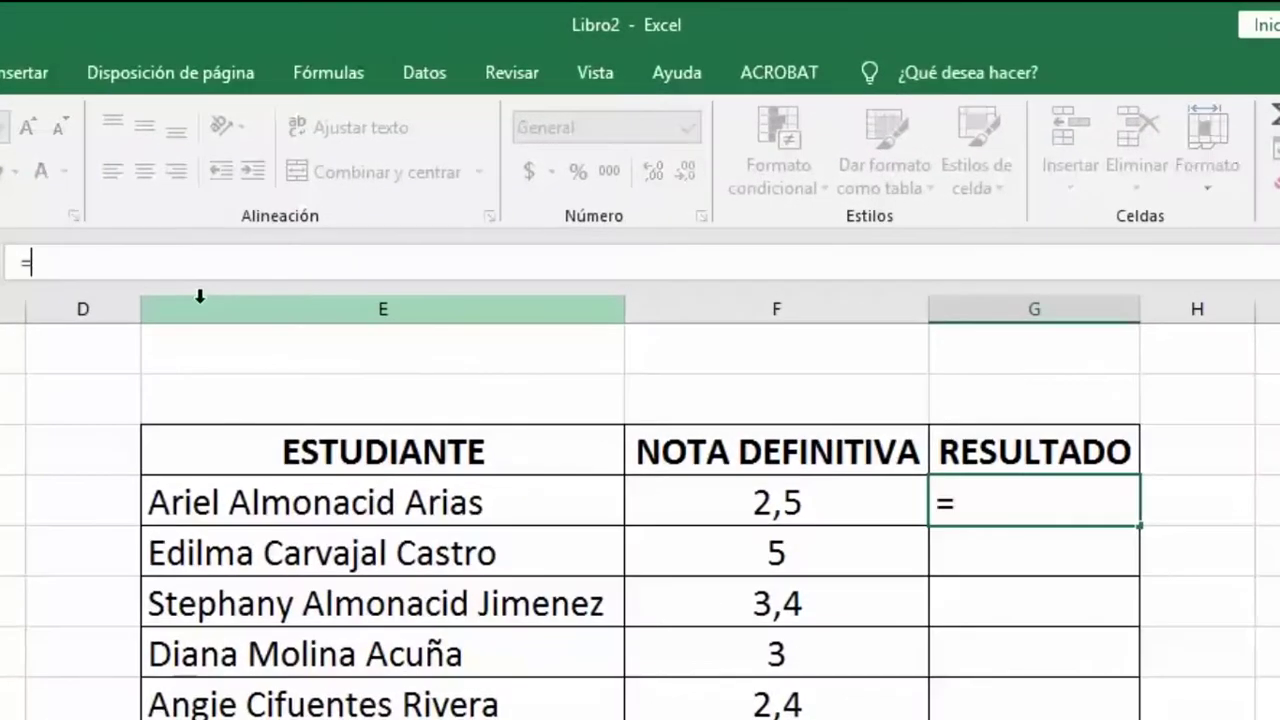
{"action": "type", "text": "si"}
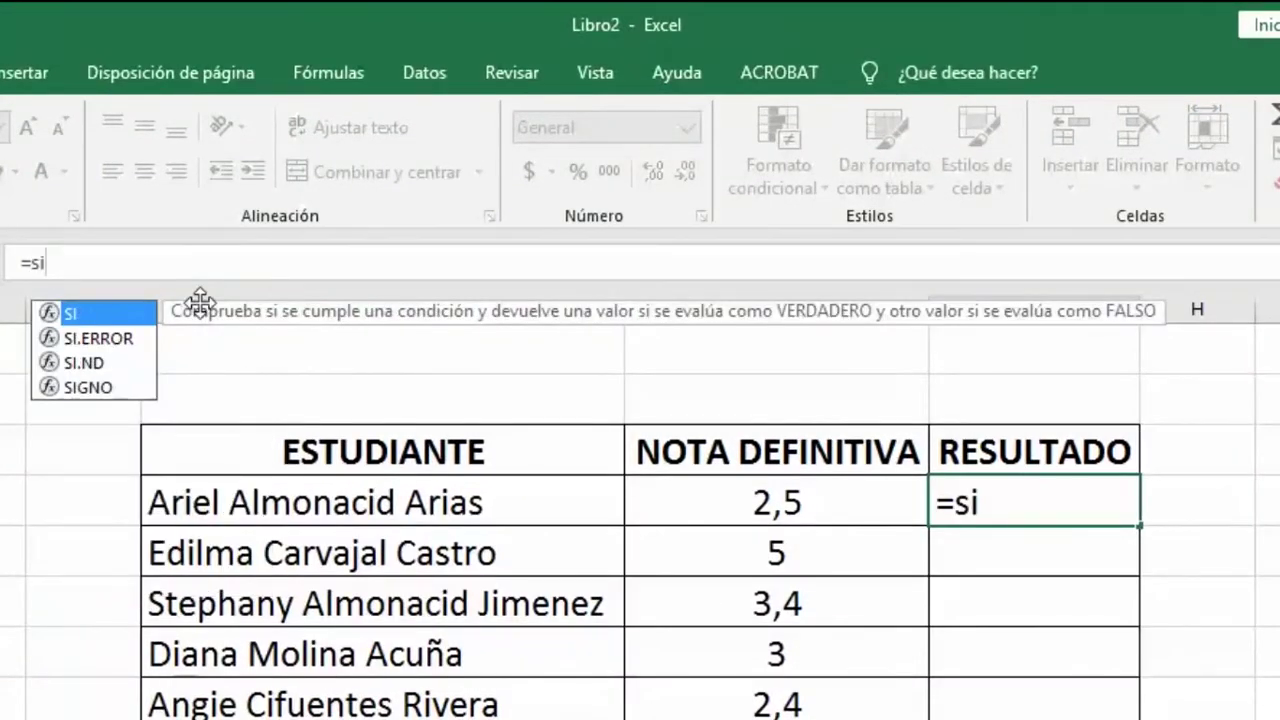
{"action": "type", "text": "("}
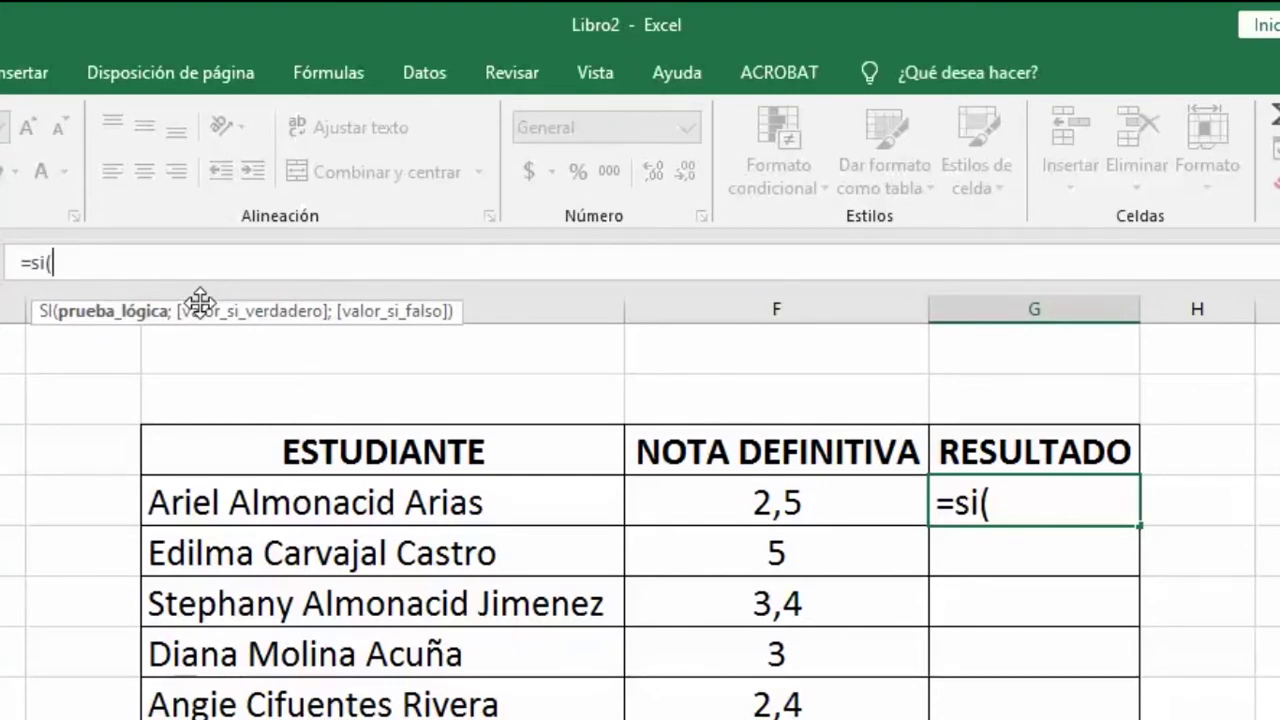
{"action": "left_click", "coordinate": [684, 497]}
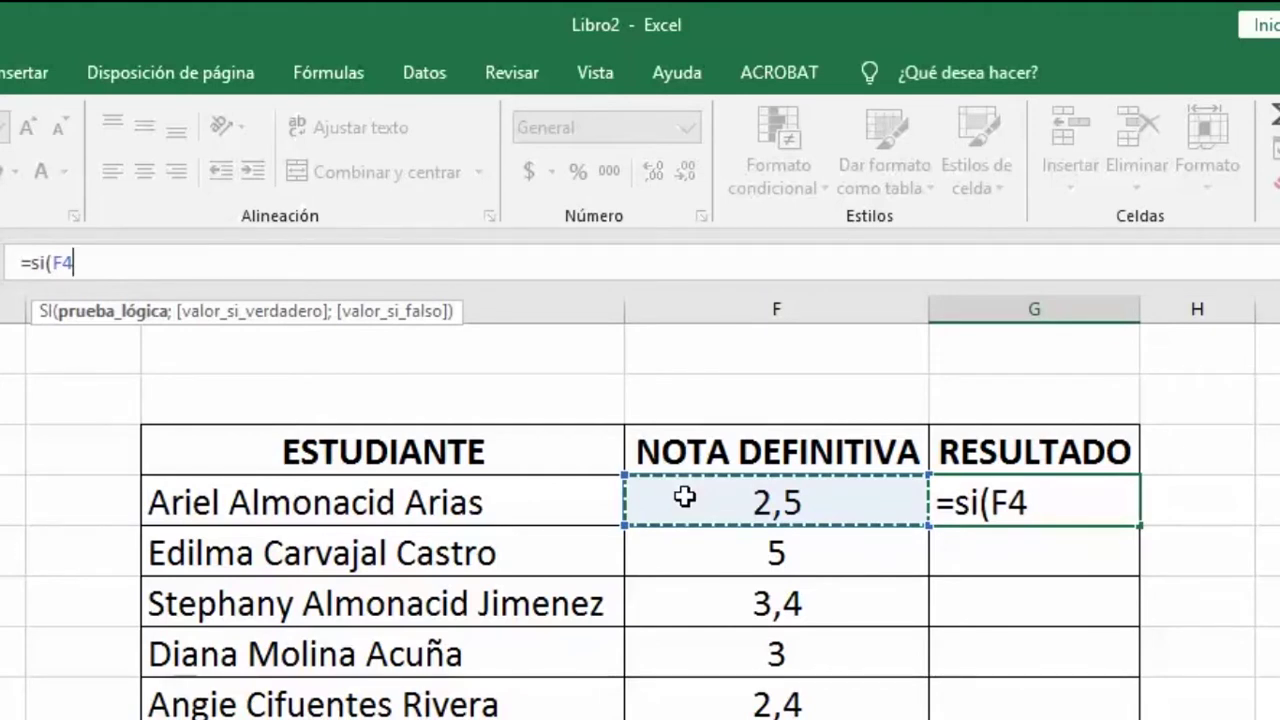
Make F4<0 return "No Aplica" and start the next nested Si
{"action": "type", "text": "<"}
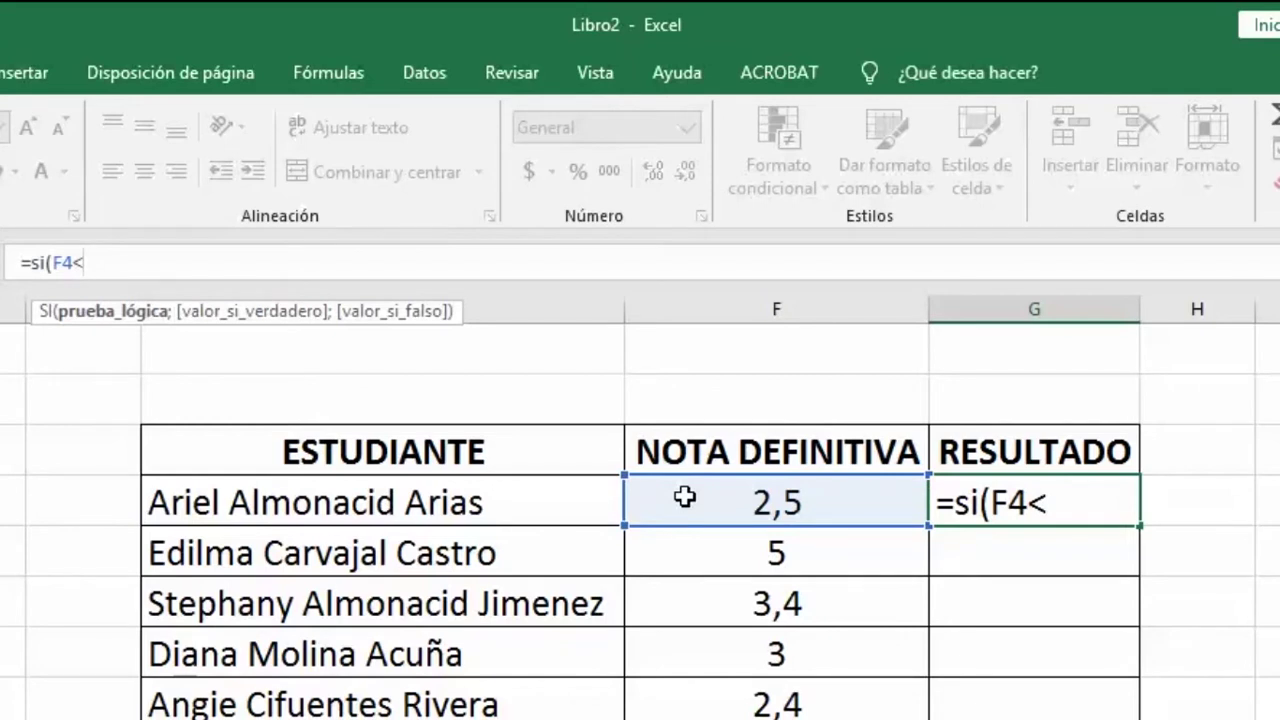
{"action": "type", "text": "0"}
{"action": "type", "text": ";"}
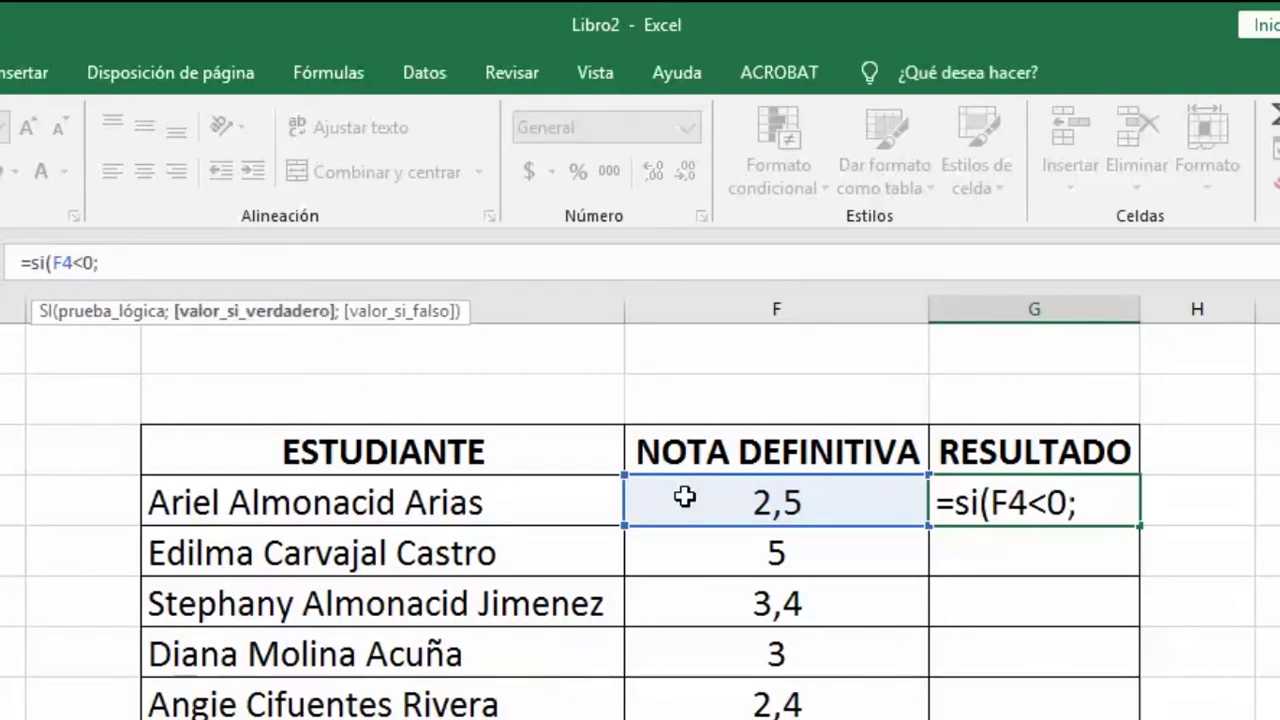
{"action": "type", "text": "\""}
{"action": "type", "text": "No Aplica"}
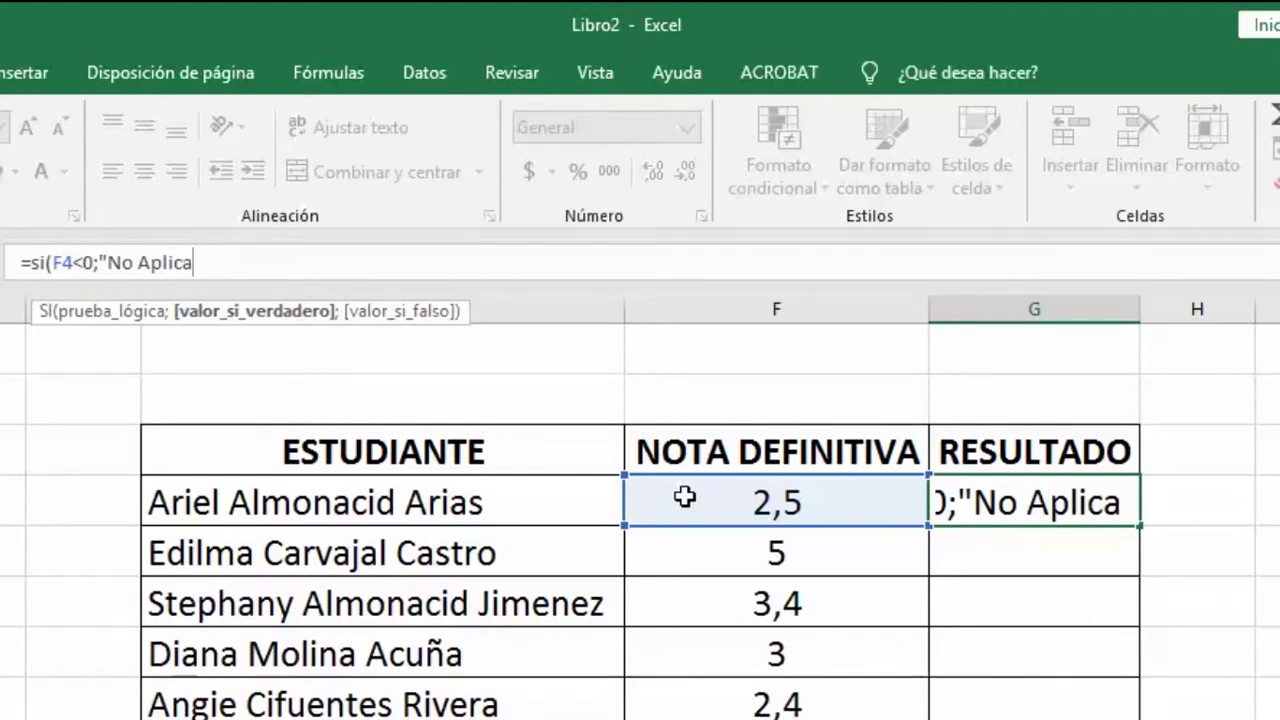
{"action": "type", "text": "\""}
{"action": "type", "text": ";"}
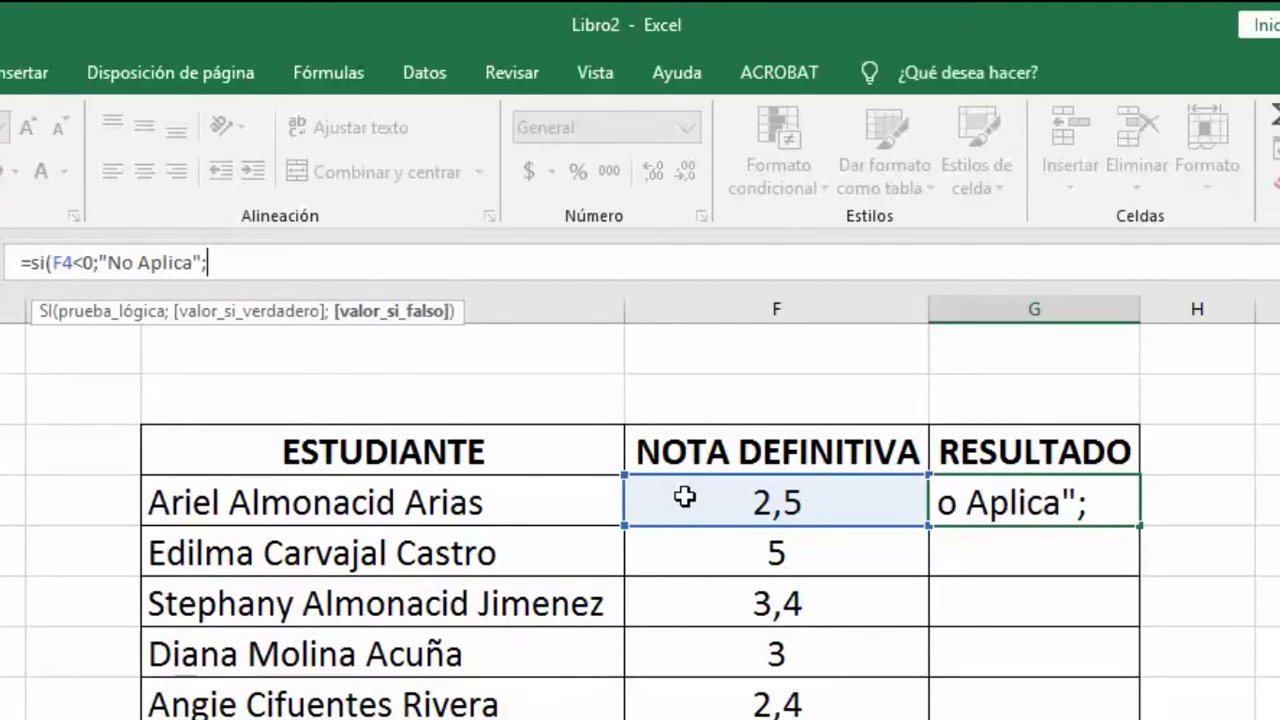
{"action": "type", "text": "Si"}
Nest si(y(f4>=0;f4<3);"Bajo" and start the next test si(y(f4>=3;f4<4), fixing casing
{"action": "key", "text": "BackSpace"}
{"action": "key", "text": "BackSpace"}
{"action": "type", "text": "si"}
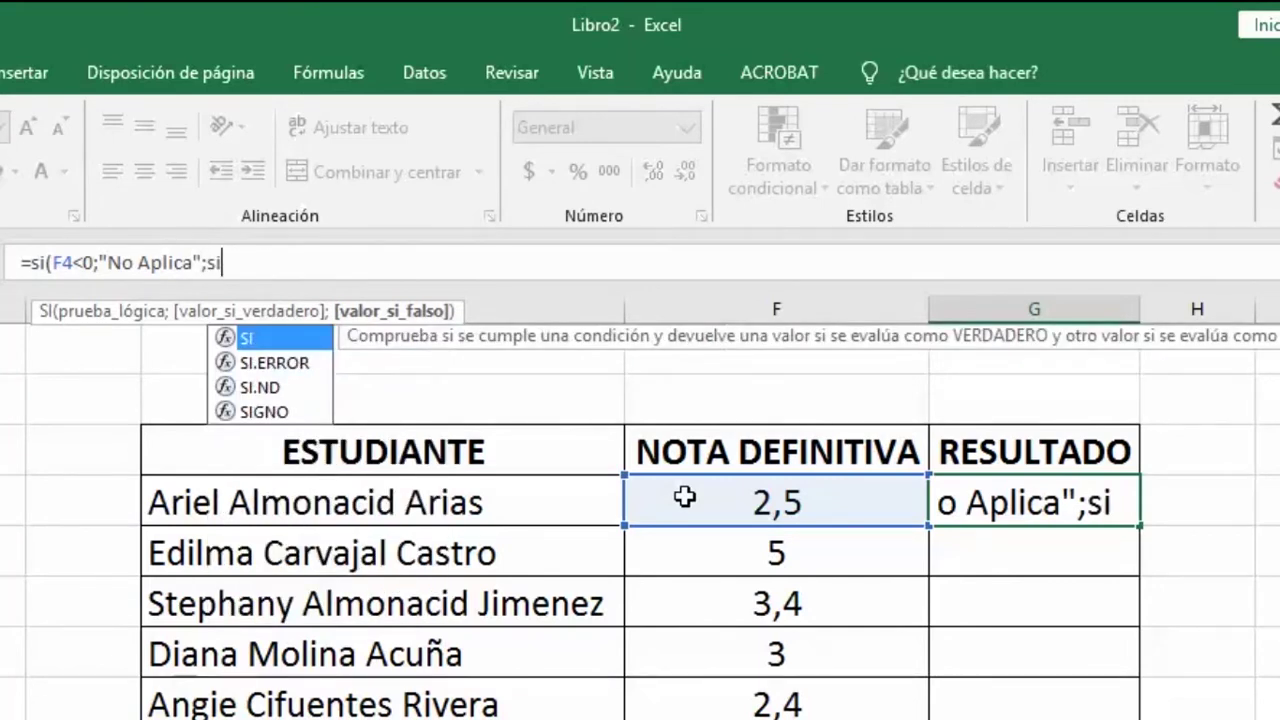
{"action": "type", "text": "("}
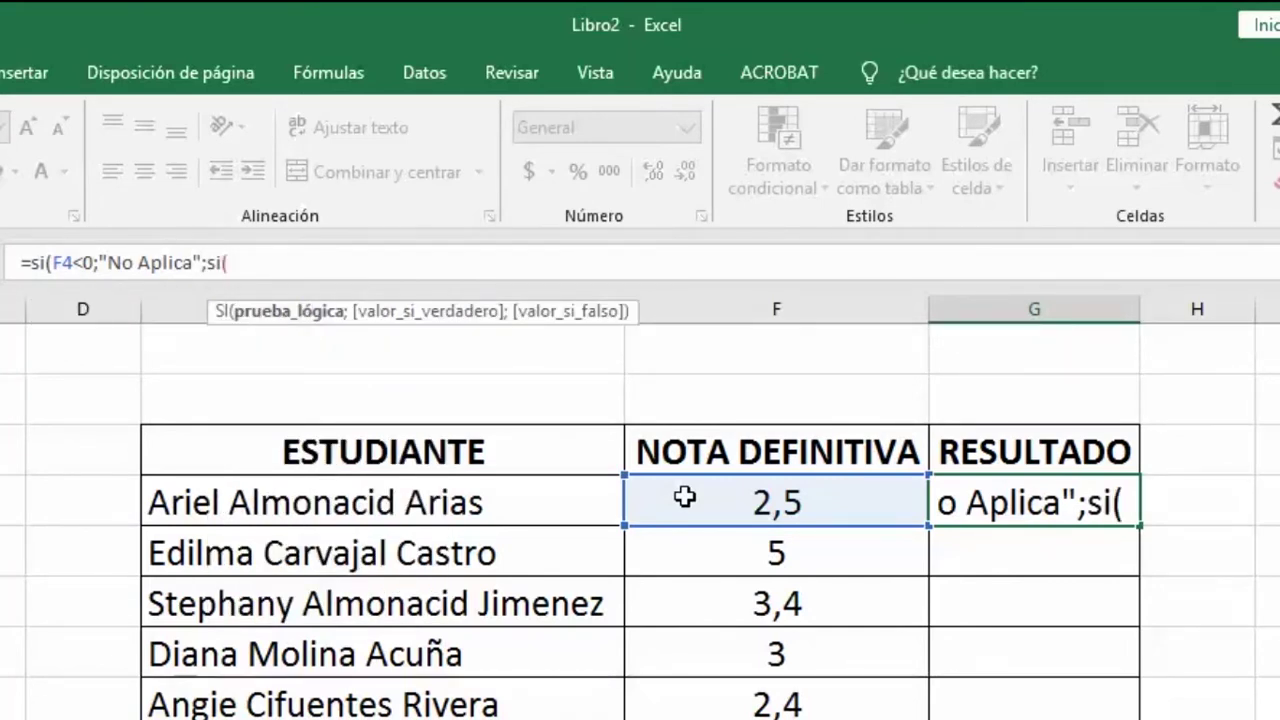
{"action": "type", "text": "Y"}
{"action": "key", "text": "BackSpace"}
{"action": "type", "text": "y"}
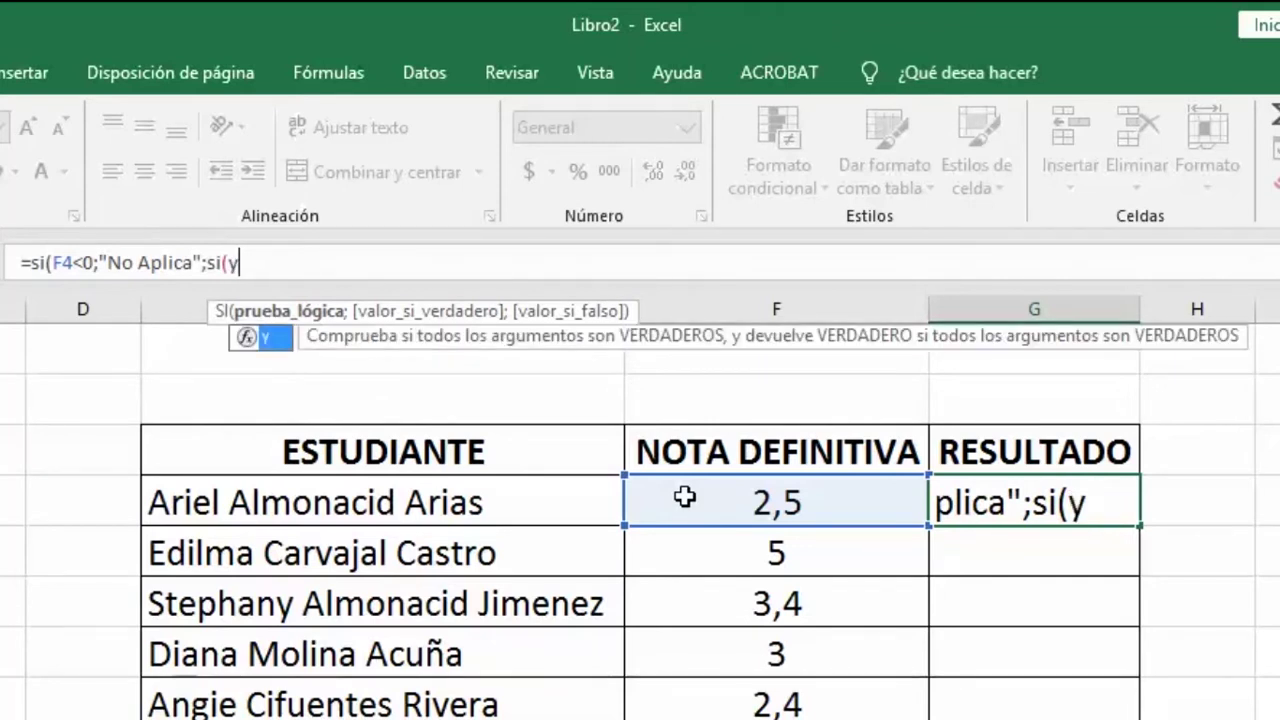
{"action": "type", "text": "("}
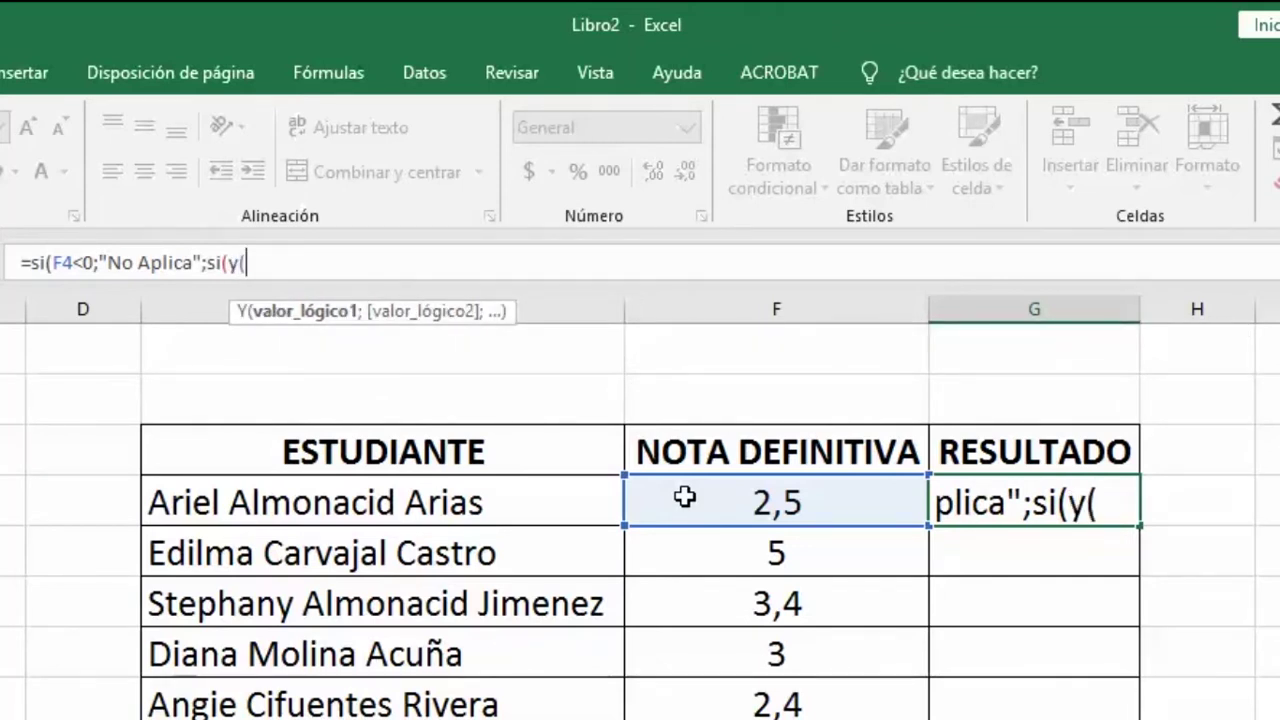
{"action": "type", "text": "f4"}
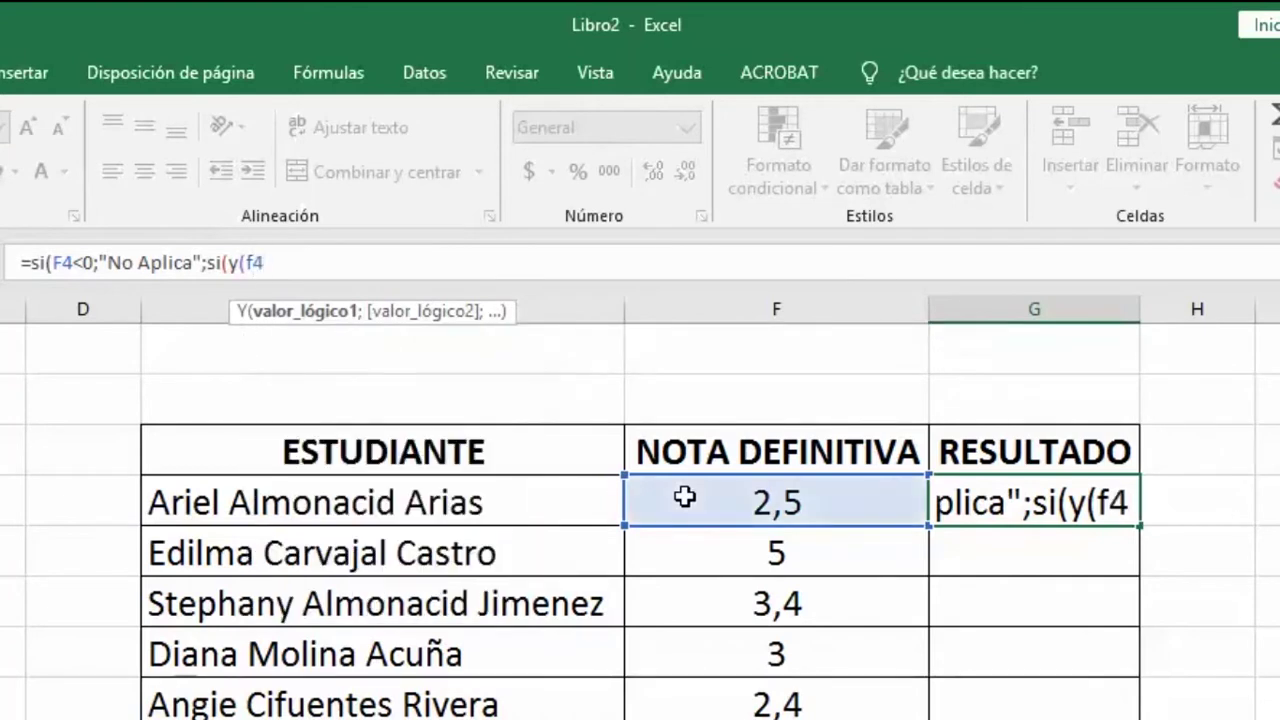
{"action": "type", "text": ">"}
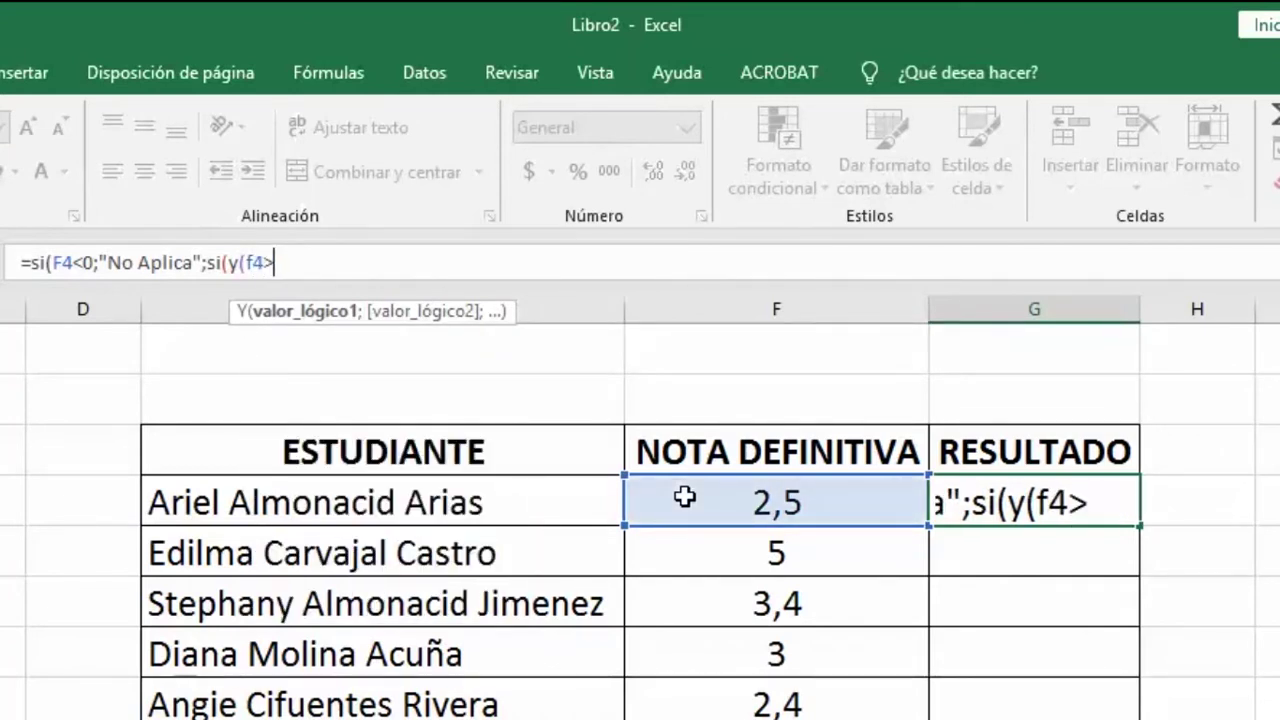
{"action": "type", "text": "="}
{"action": "type", "text": "0"}
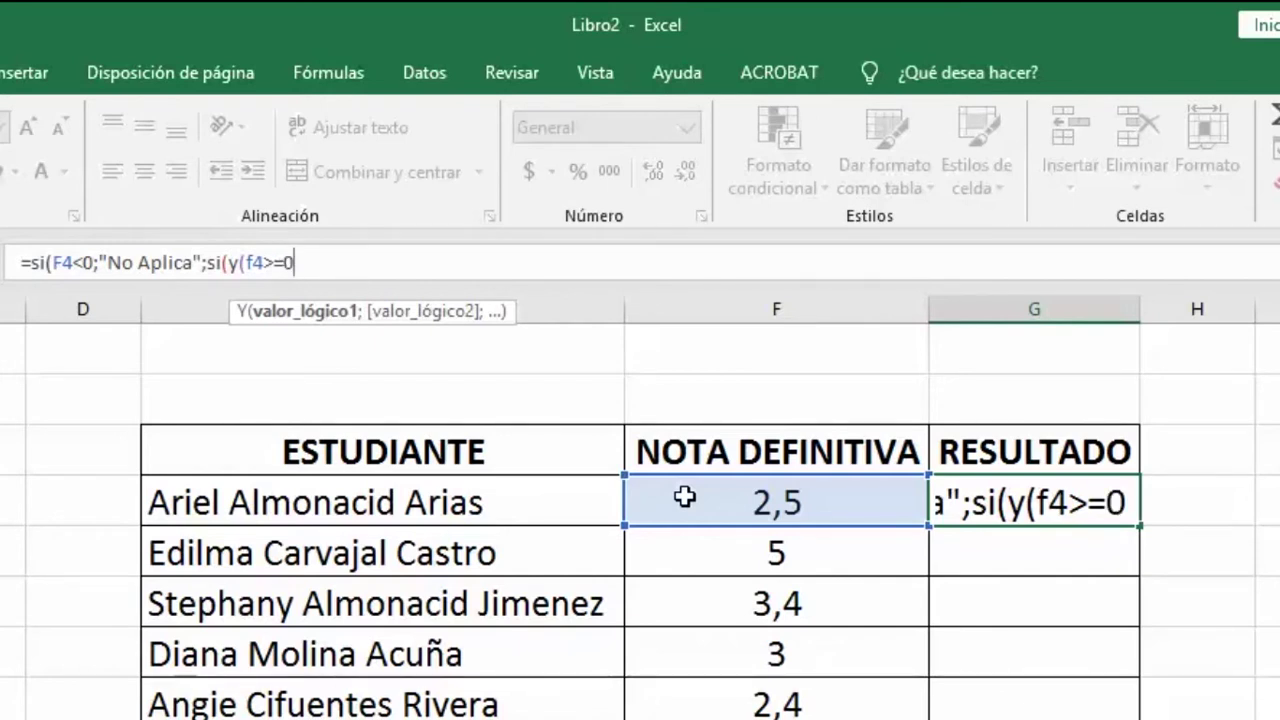
{"action": "type", "text": ";"}
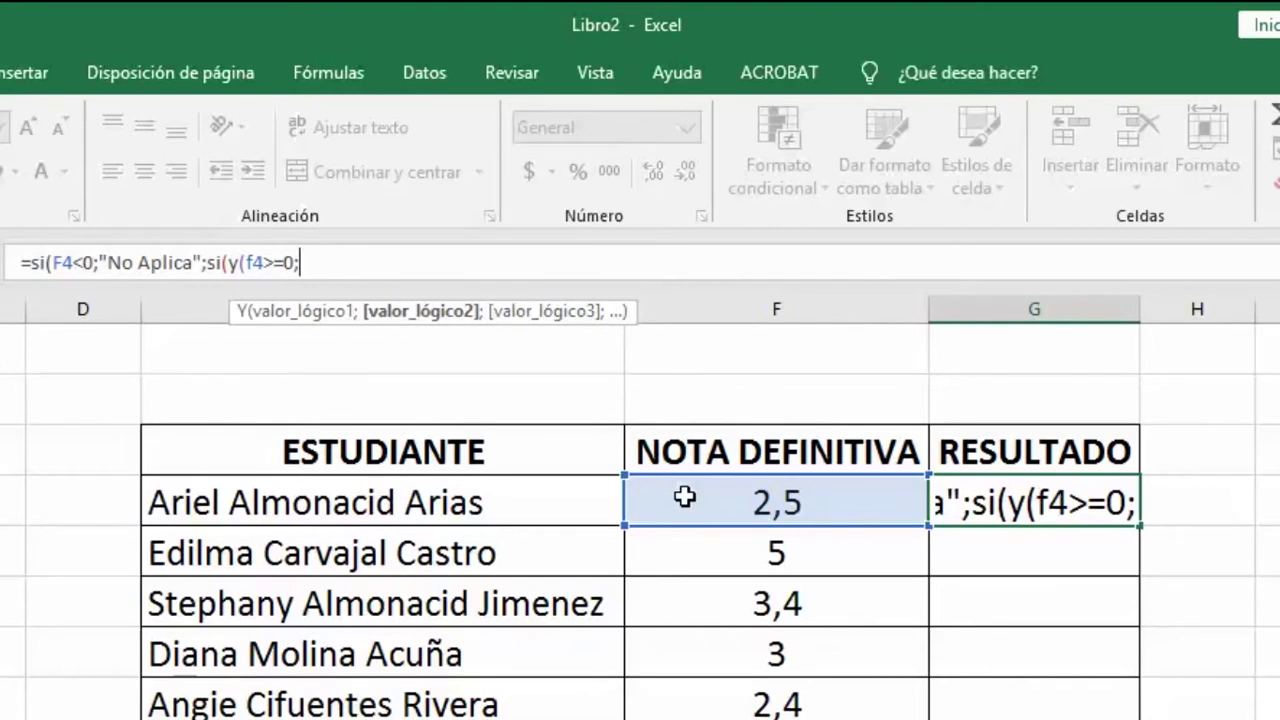
{"action": "type", "text": "f4"}
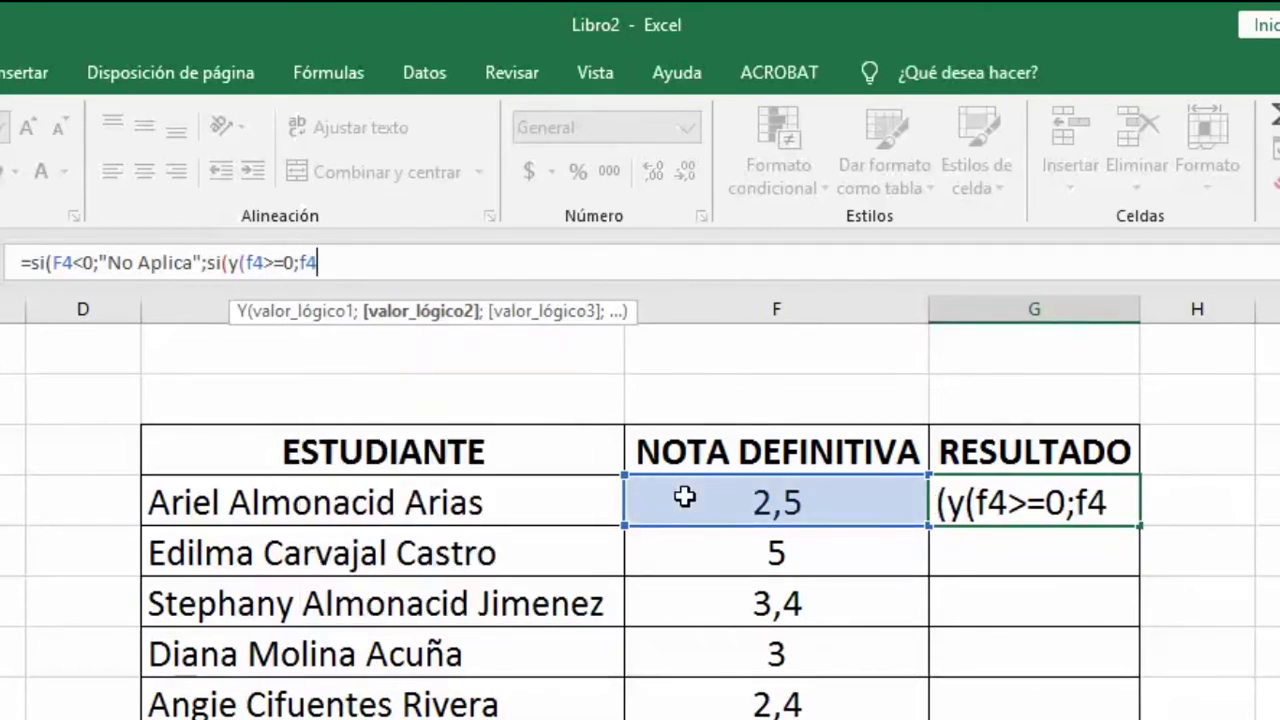
{"action": "type", "text": "<"}
{"action": "type", "text": "3"}
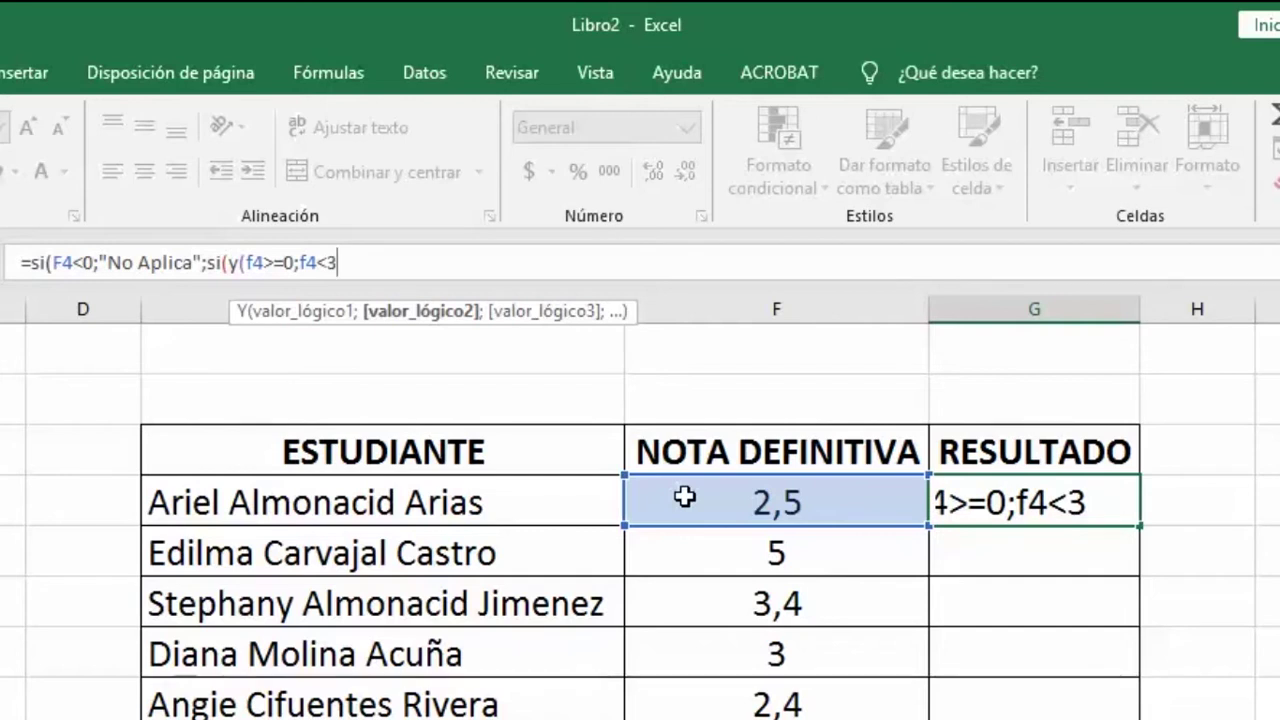
{"action": "type", "text": ")"}
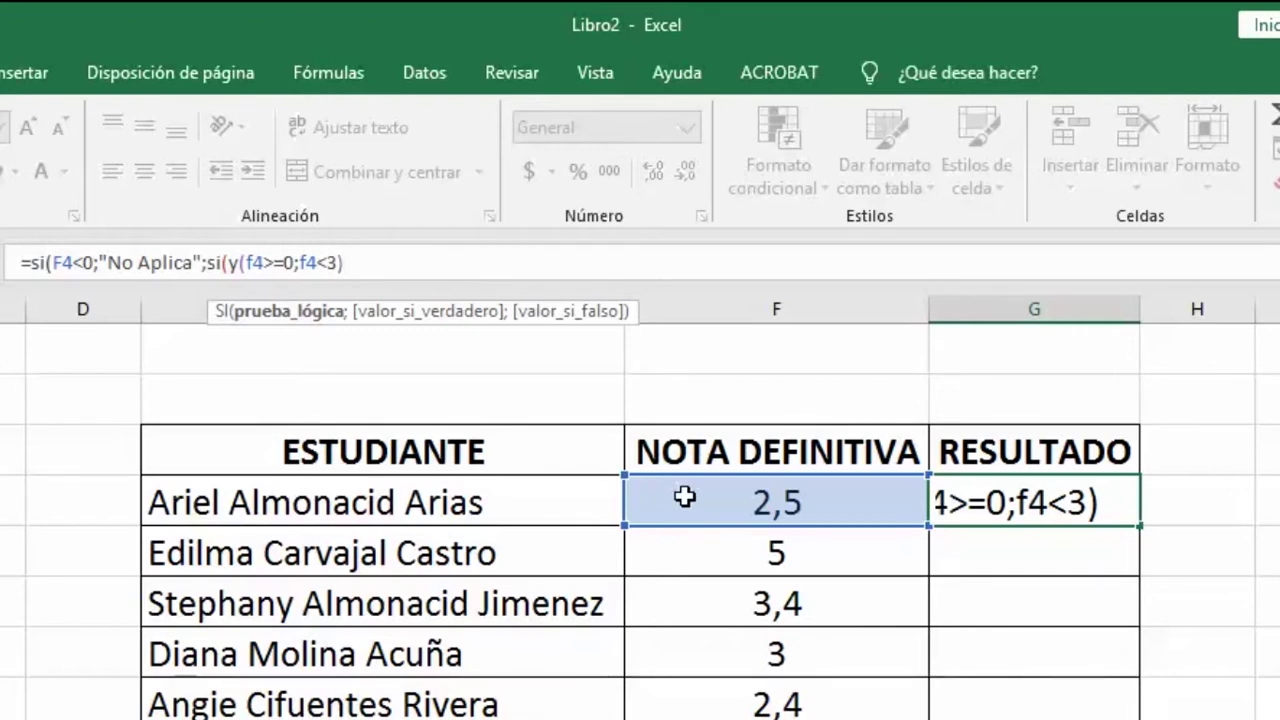
{"action": "type", "text": ";\""}
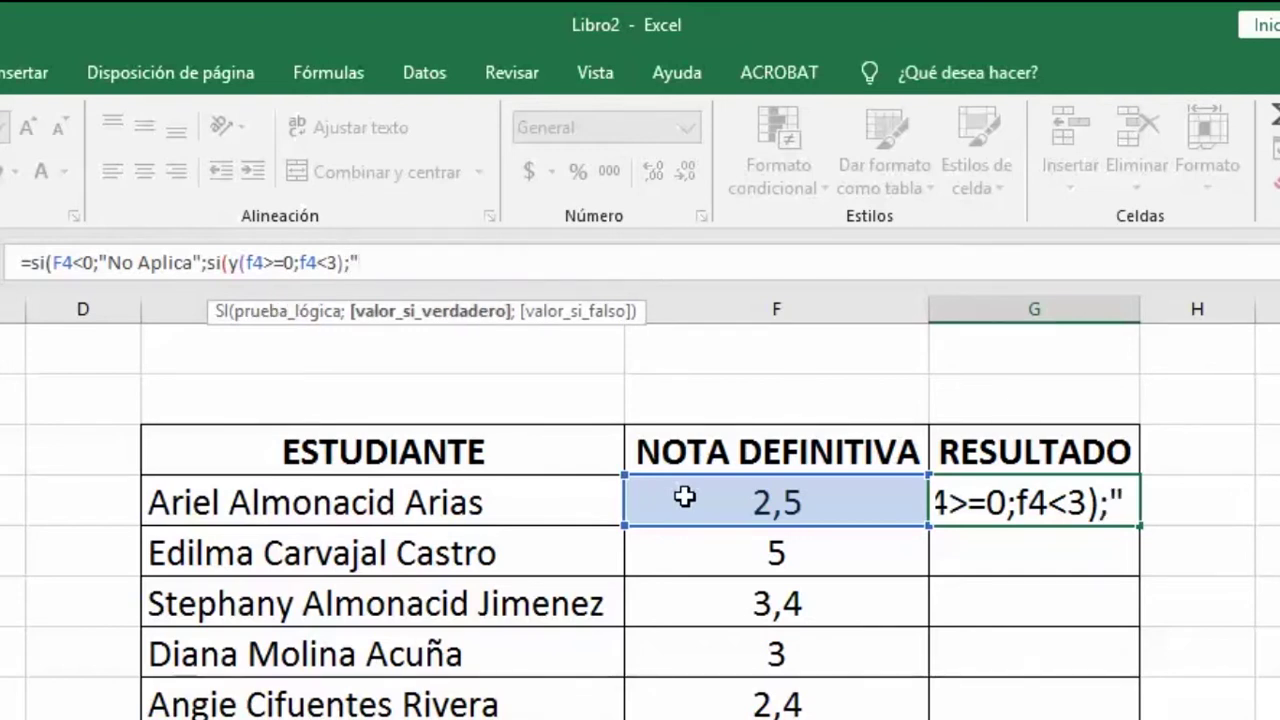
{"action": "type", "text": "Bajo"}
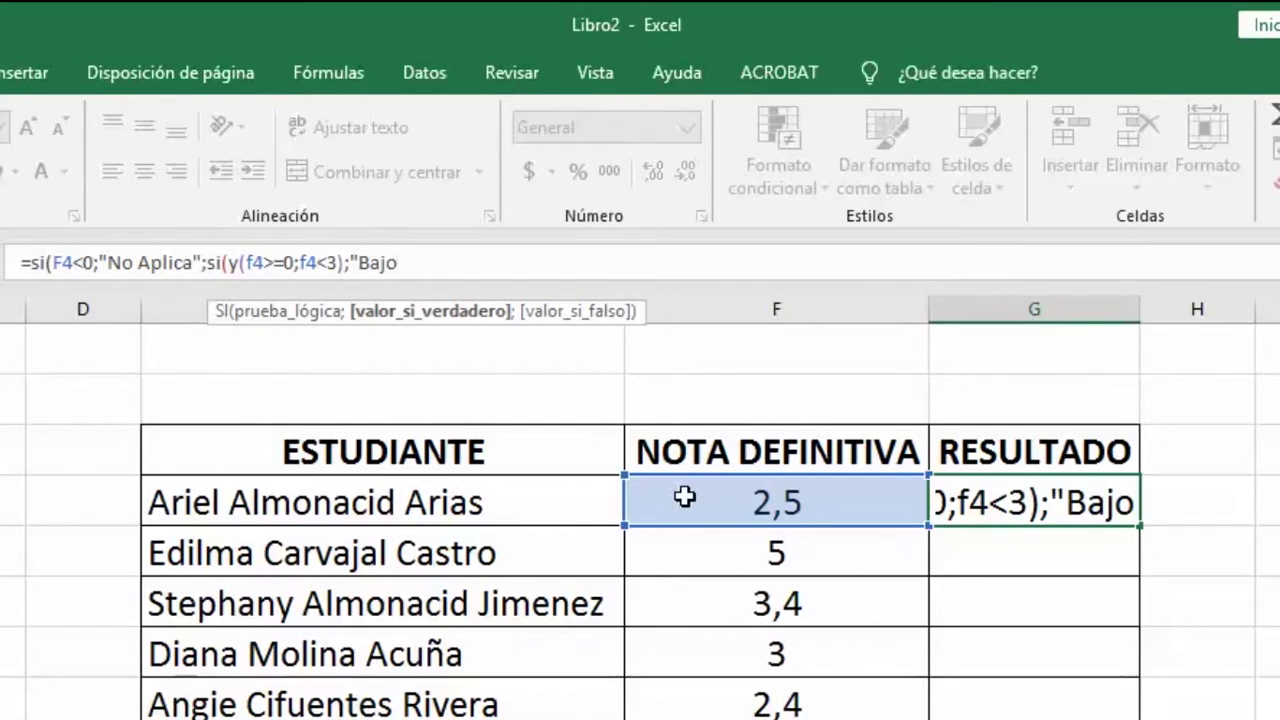
{"action": "type", "text": "\""}
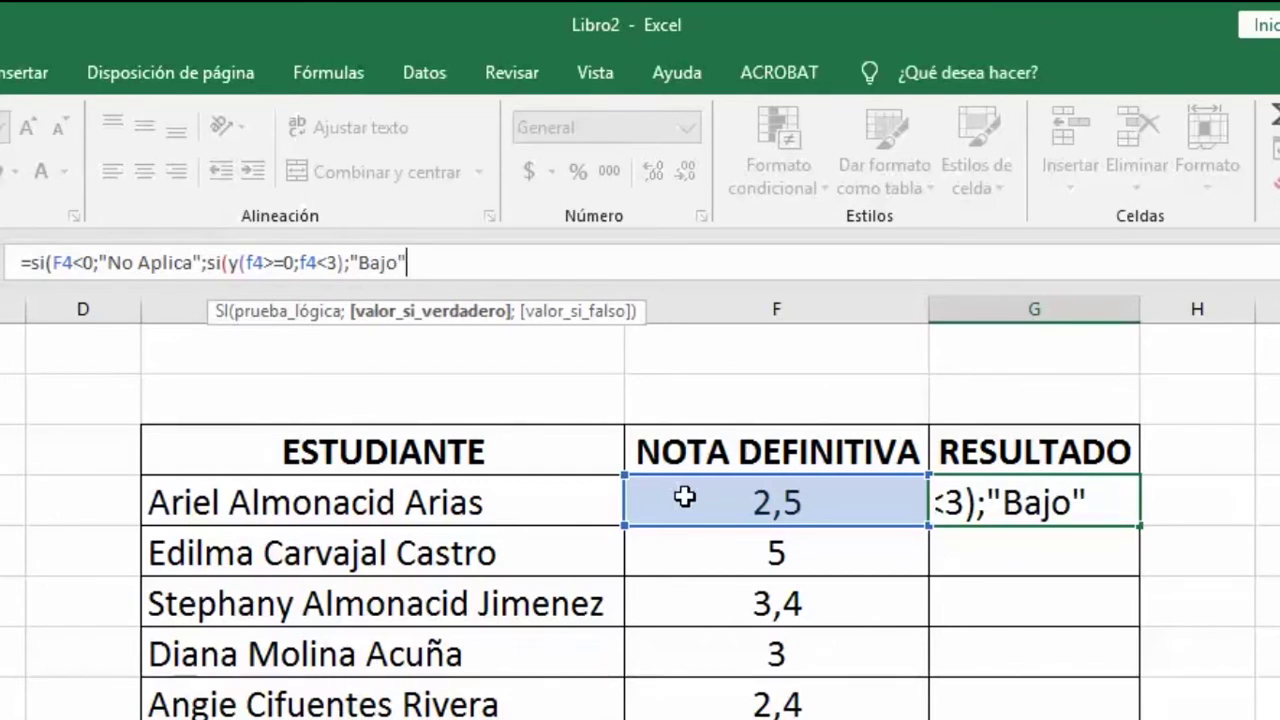
{"action": "type", "text": ";"}
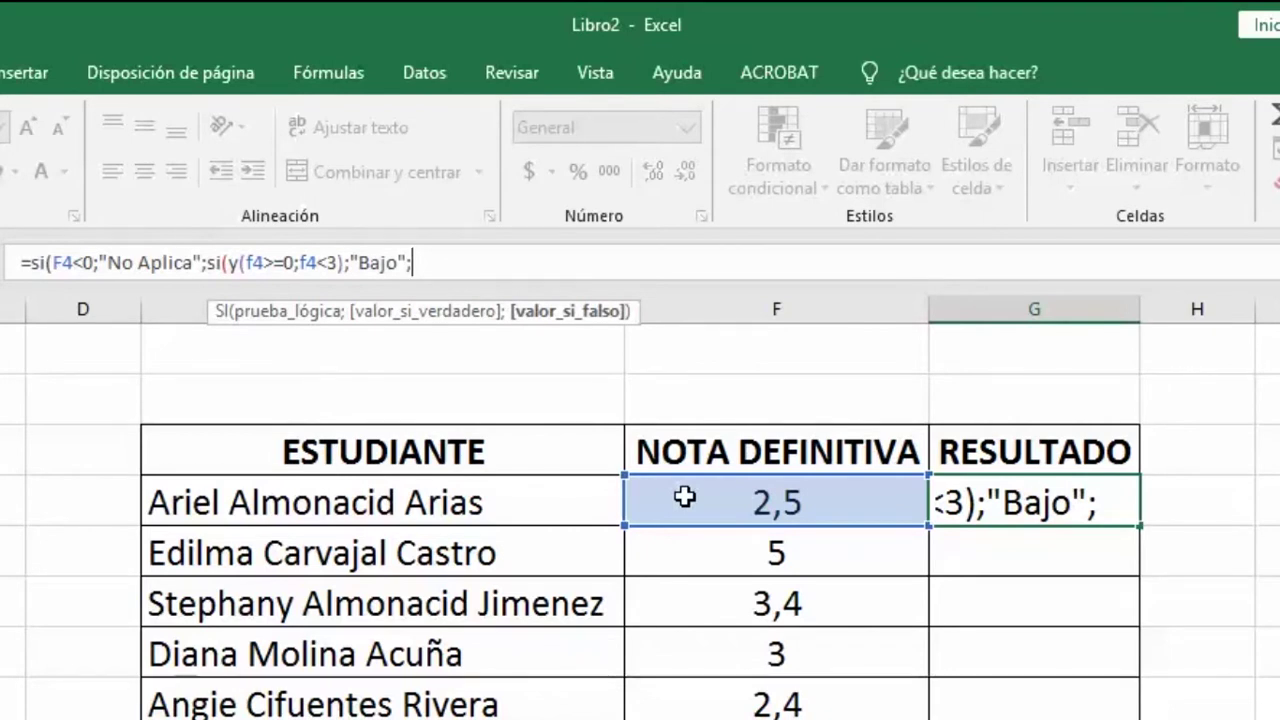
{"action": "type", "text": "si"}
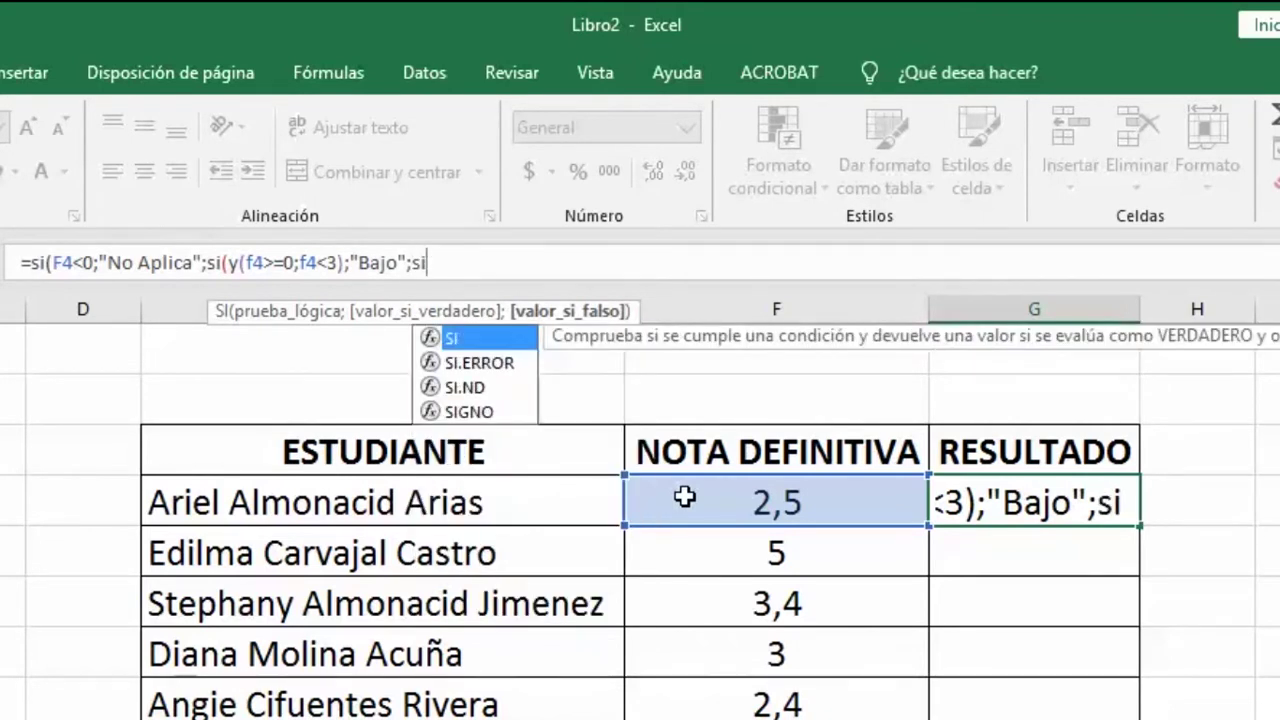
{"action": "type", "text": "("}
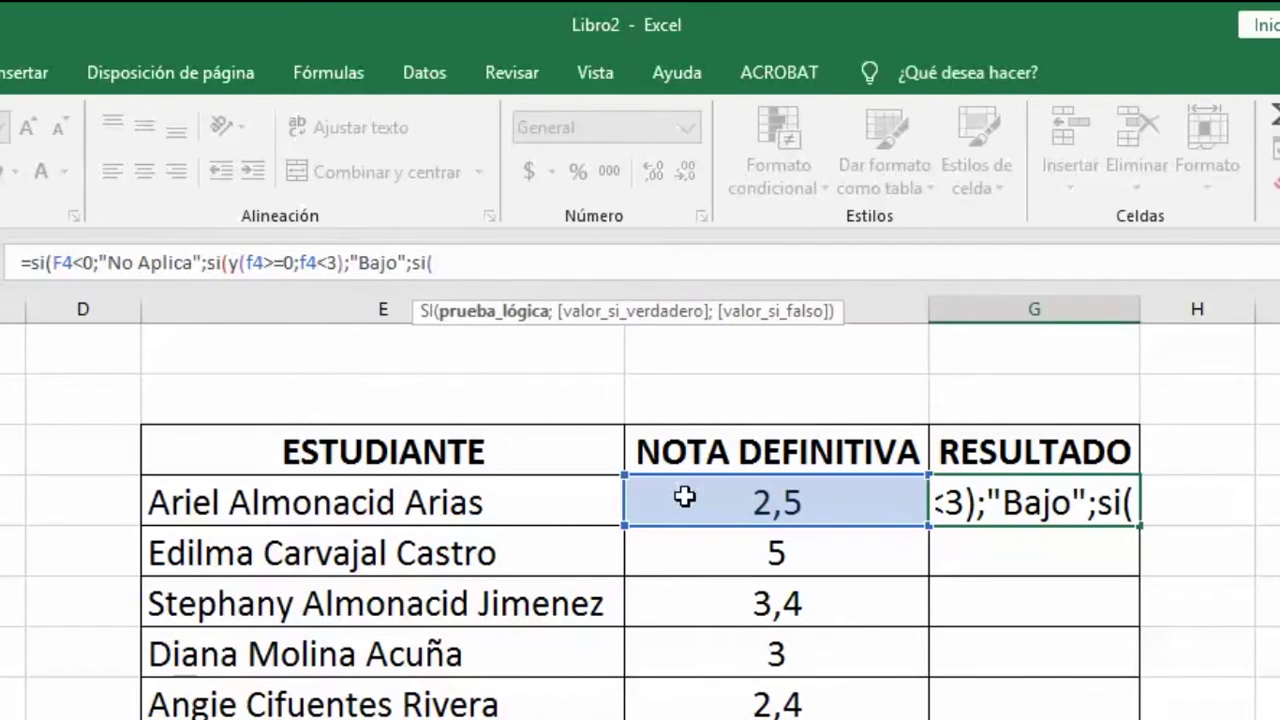
{"action": "type", "text": "y"}
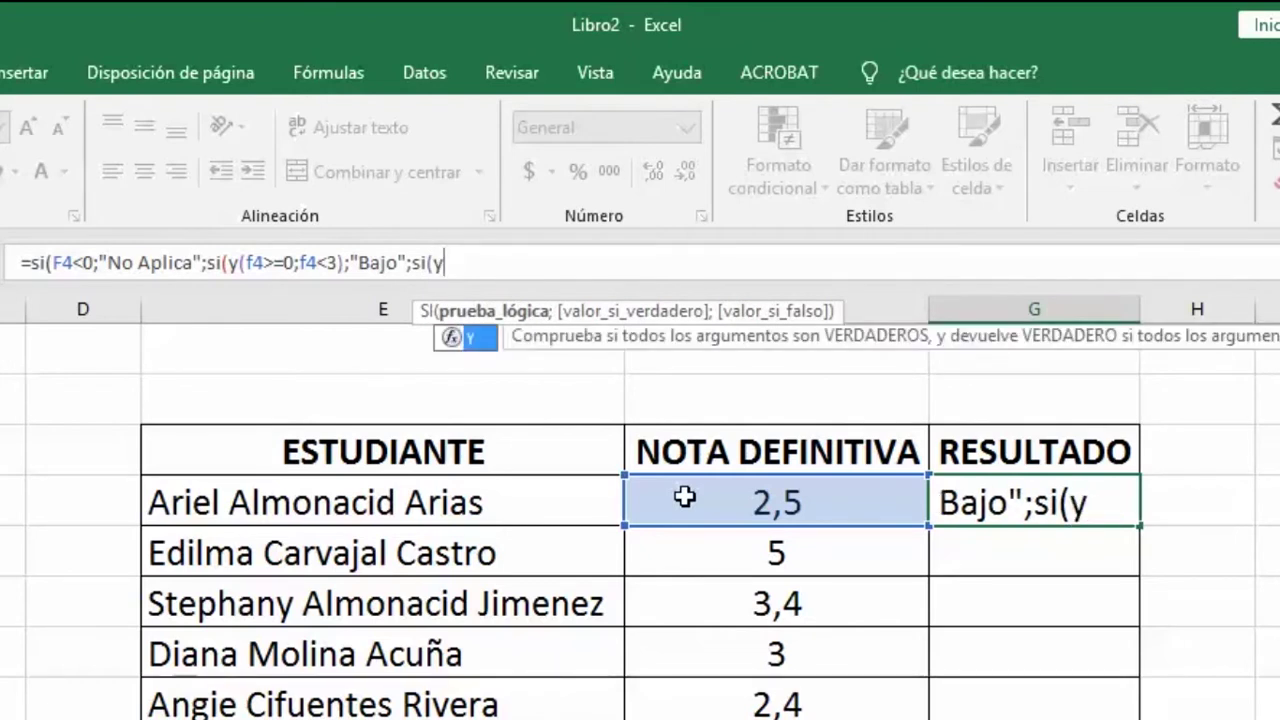
{"action": "type", "text": "("}
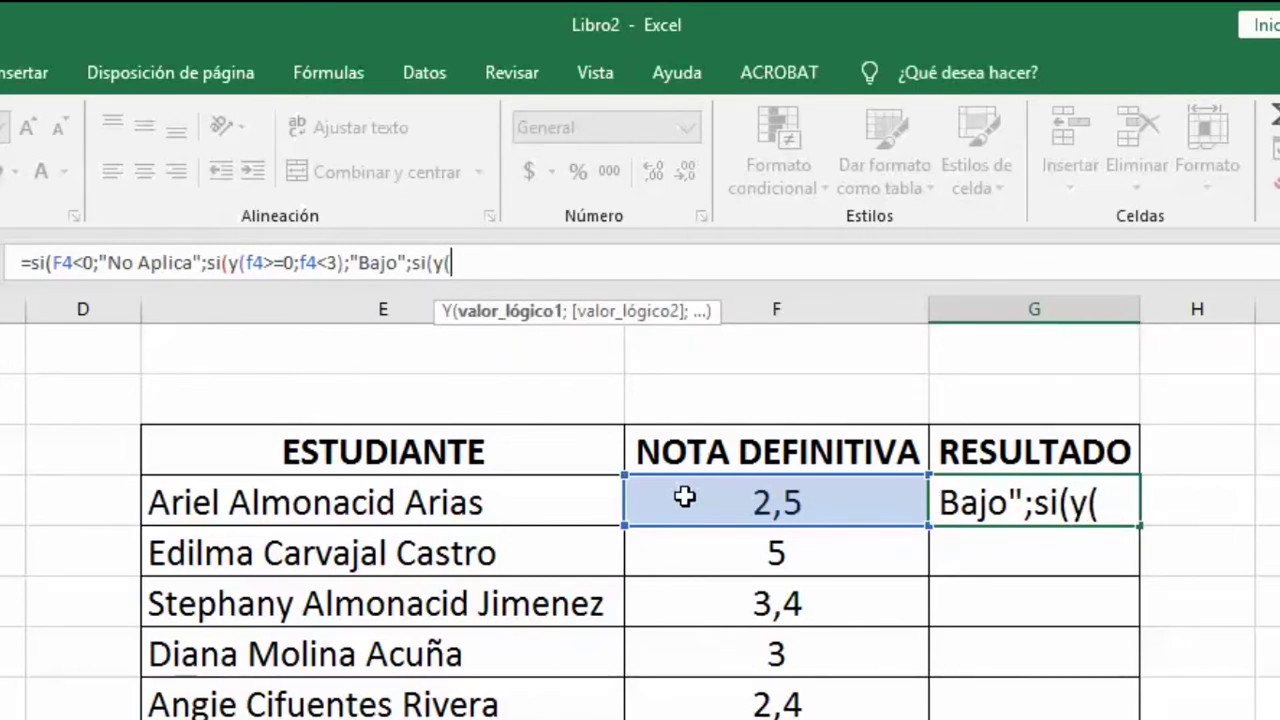
{"action": "type", "text": "f"}
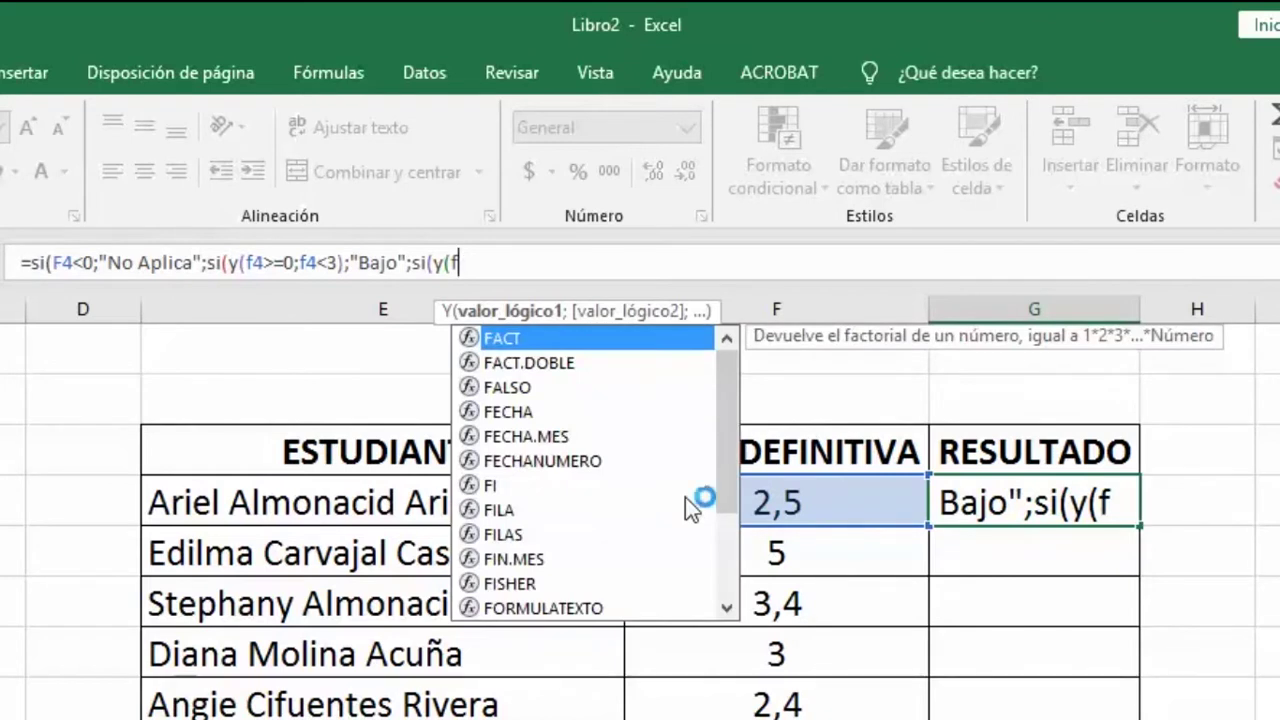
{"action": "type", "text": "4"}
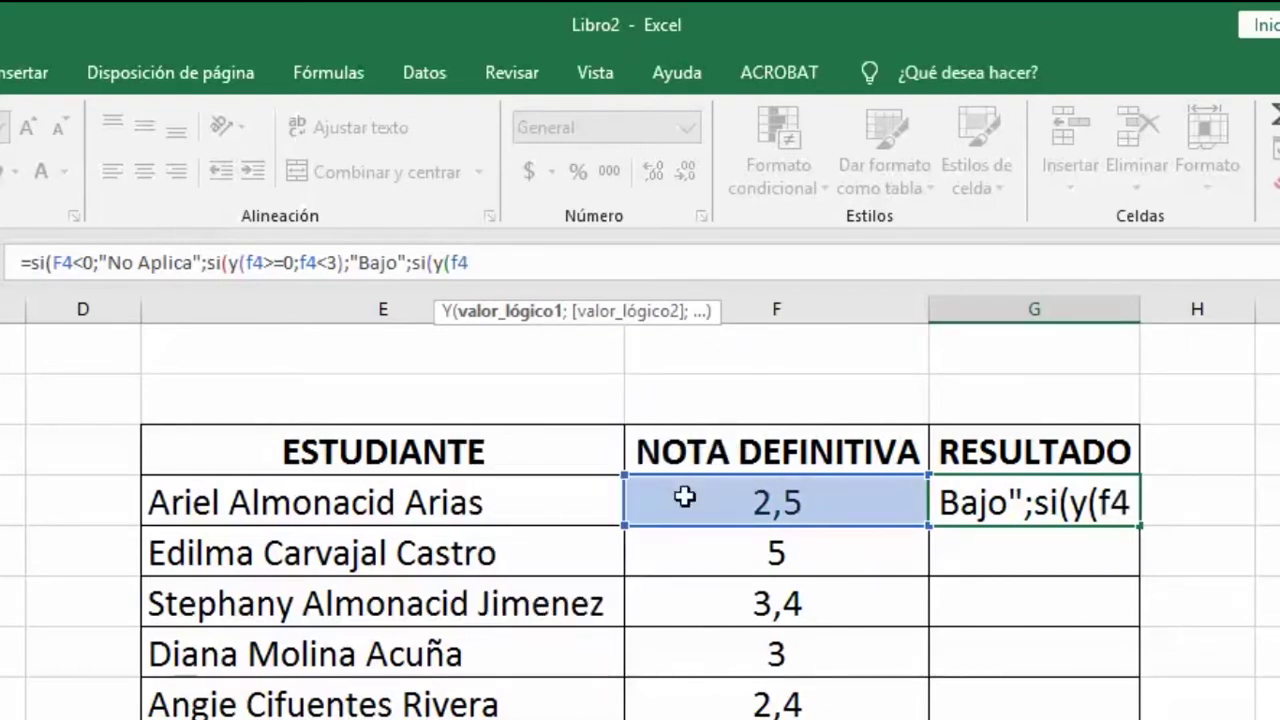
{"action": "type", "text": ">=3"}
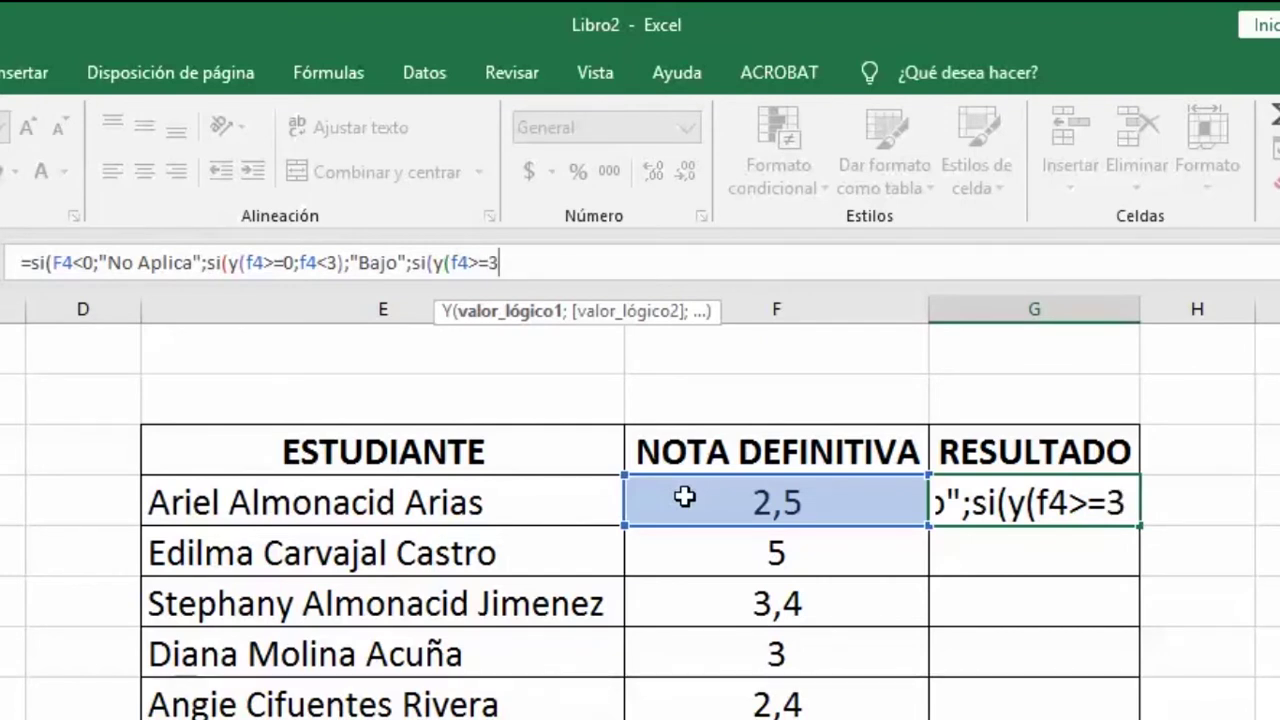
{"action": "type", "text": ";"}
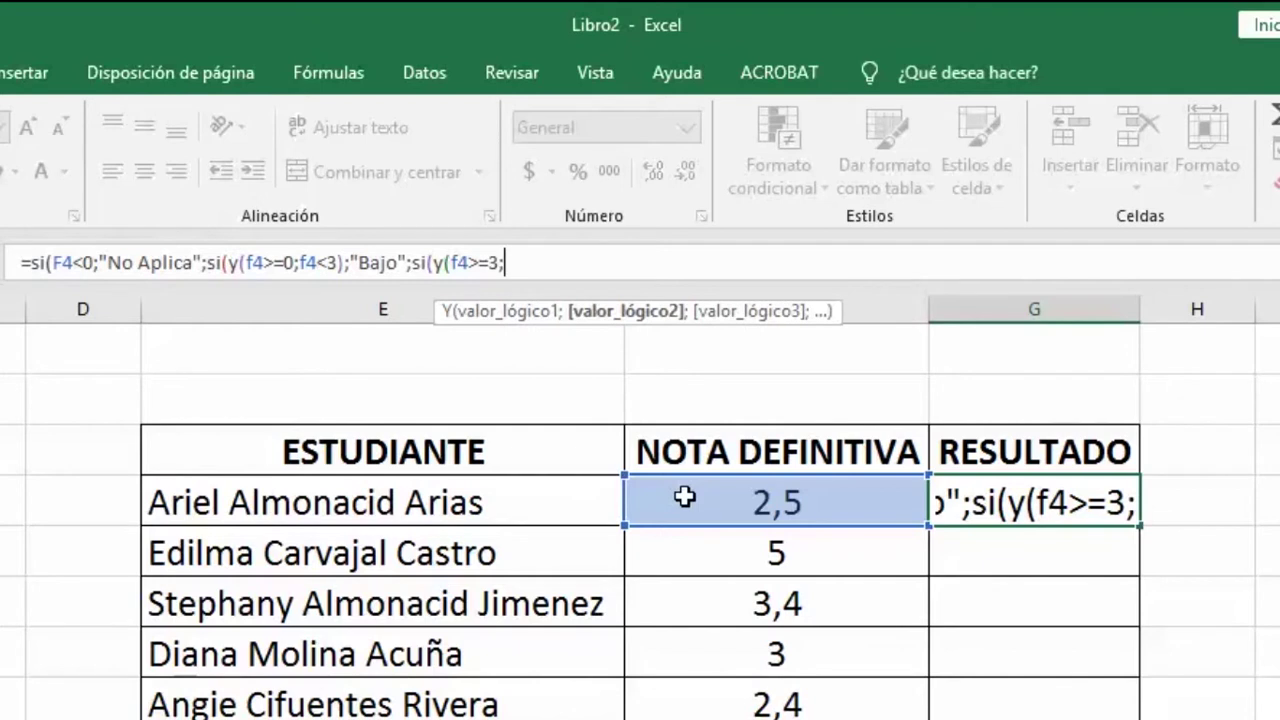
{"action": "type", "text": "f4"}
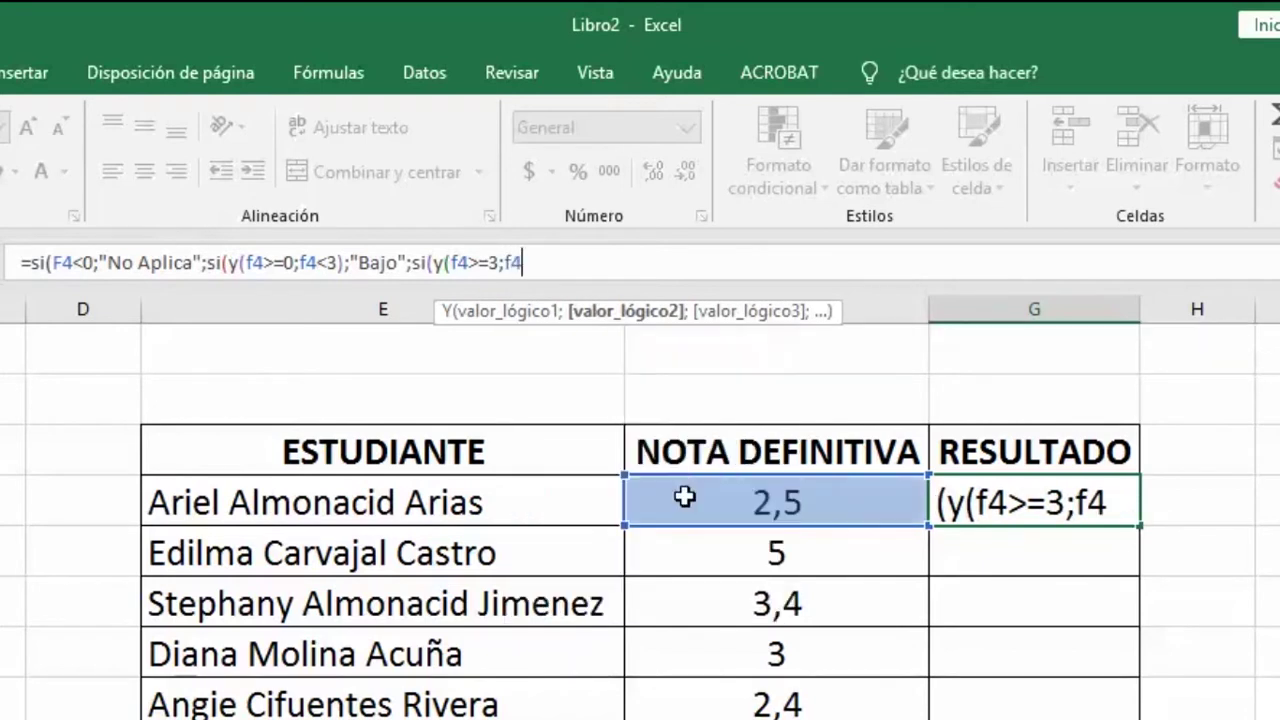
{"action": "type", "text": "<"}
{"action": "type", "text": "4"}
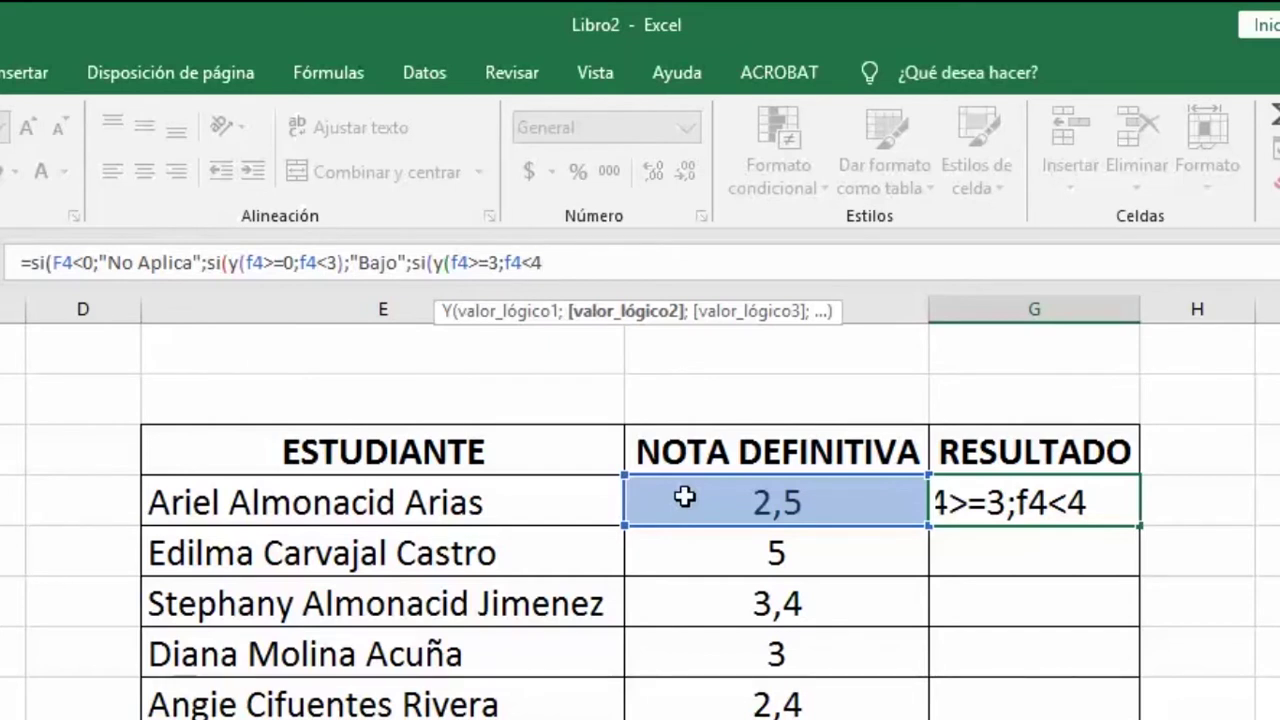
Give the 3-to-below-4 test the label "Básico"
{"action": "type", "text": ")"}
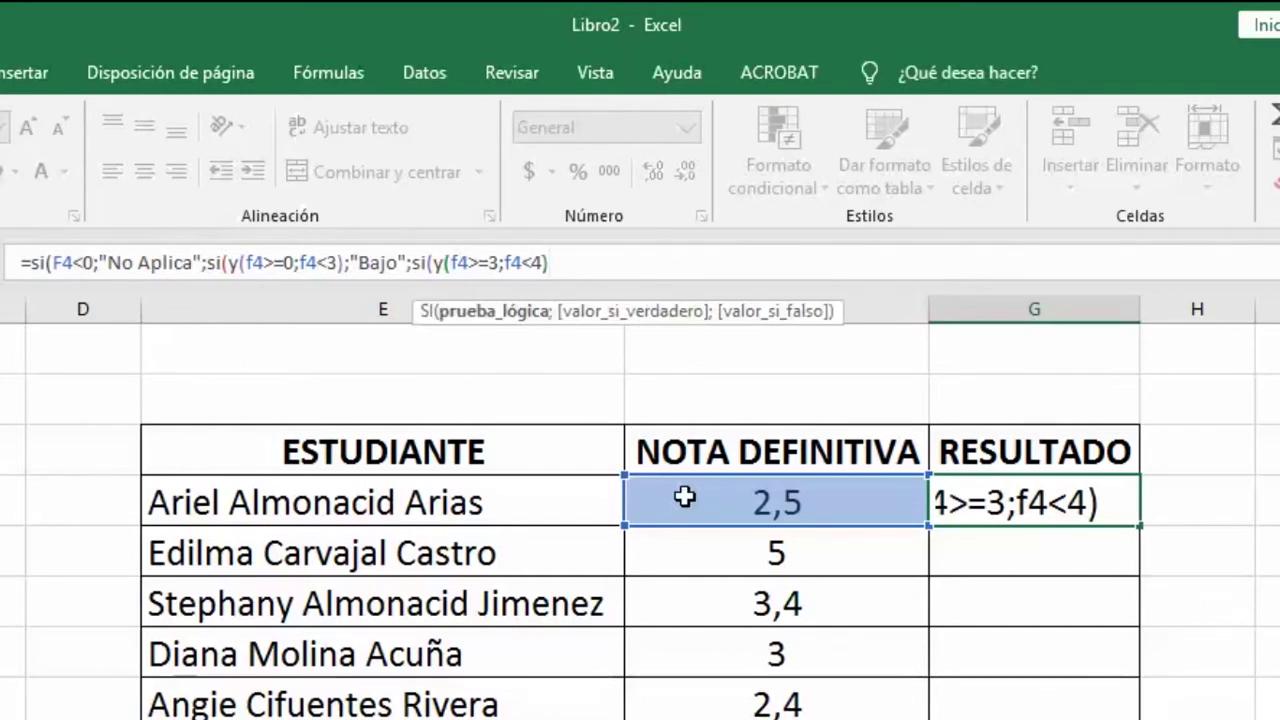
{"action": "type", "text": ";"}
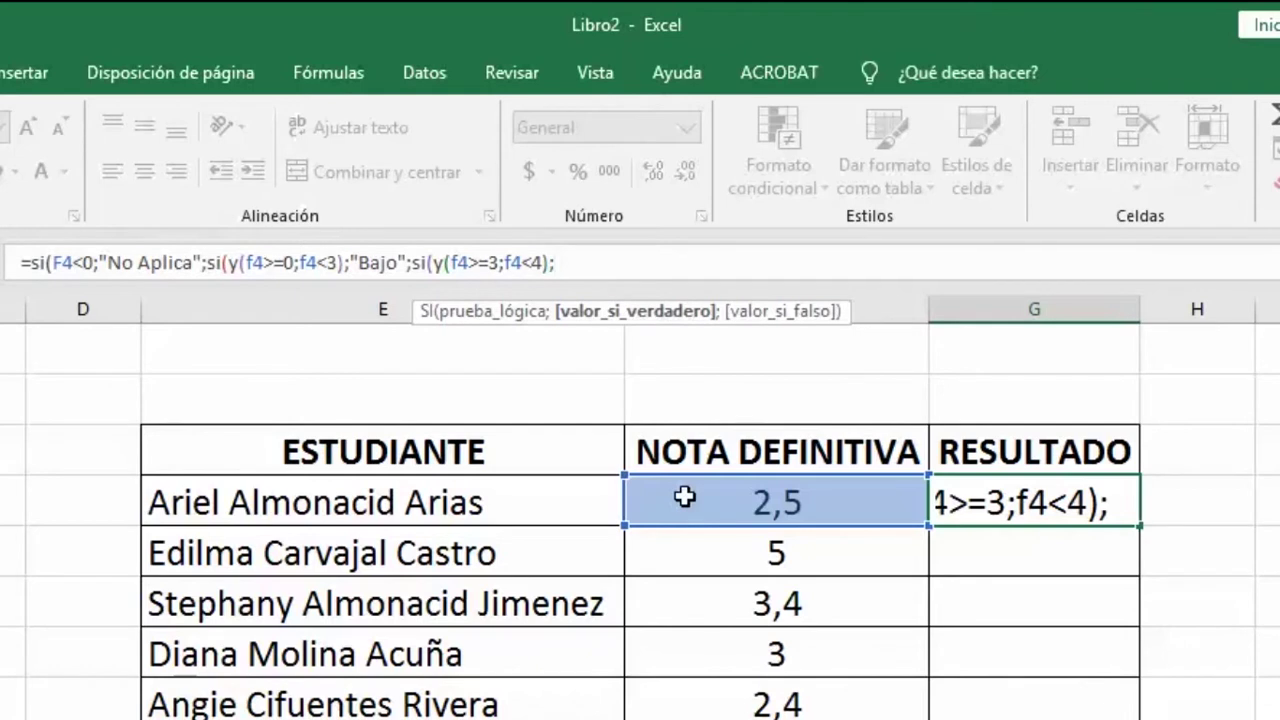
{"action": "type", "text": "\""}
{"action": "type", "text": "B"}
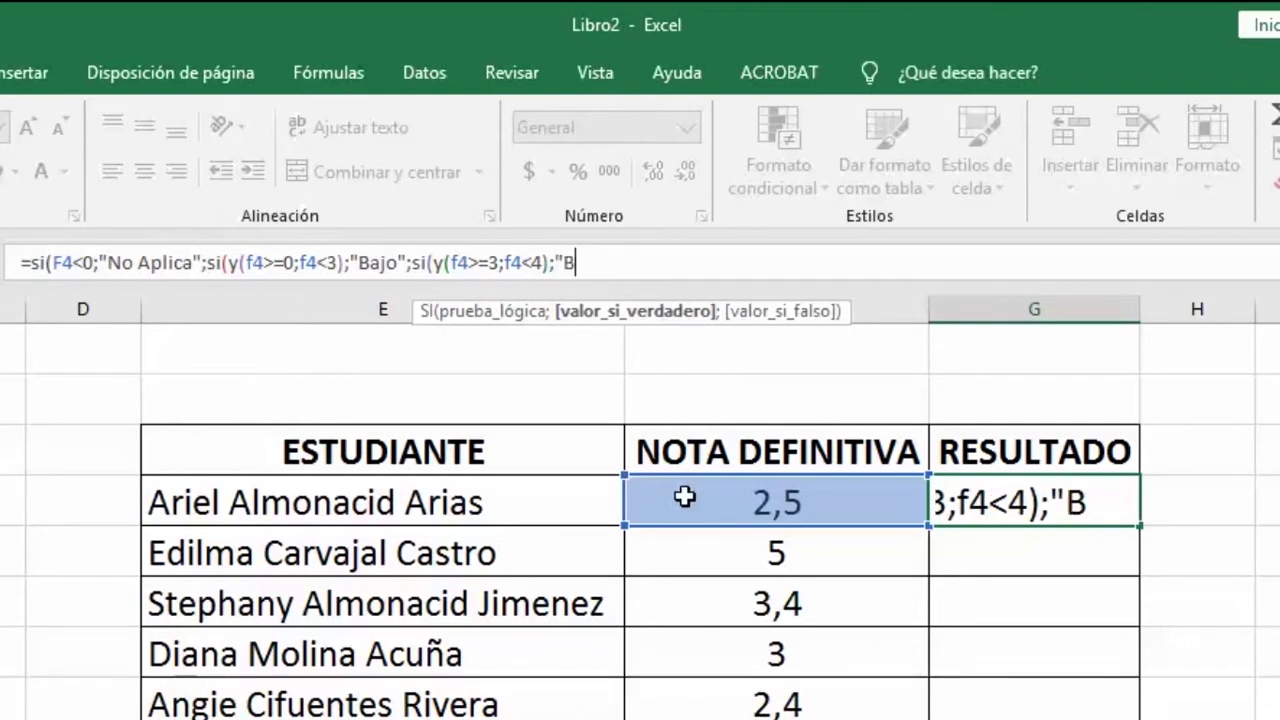
{"action": "type", "text": "ásic"}
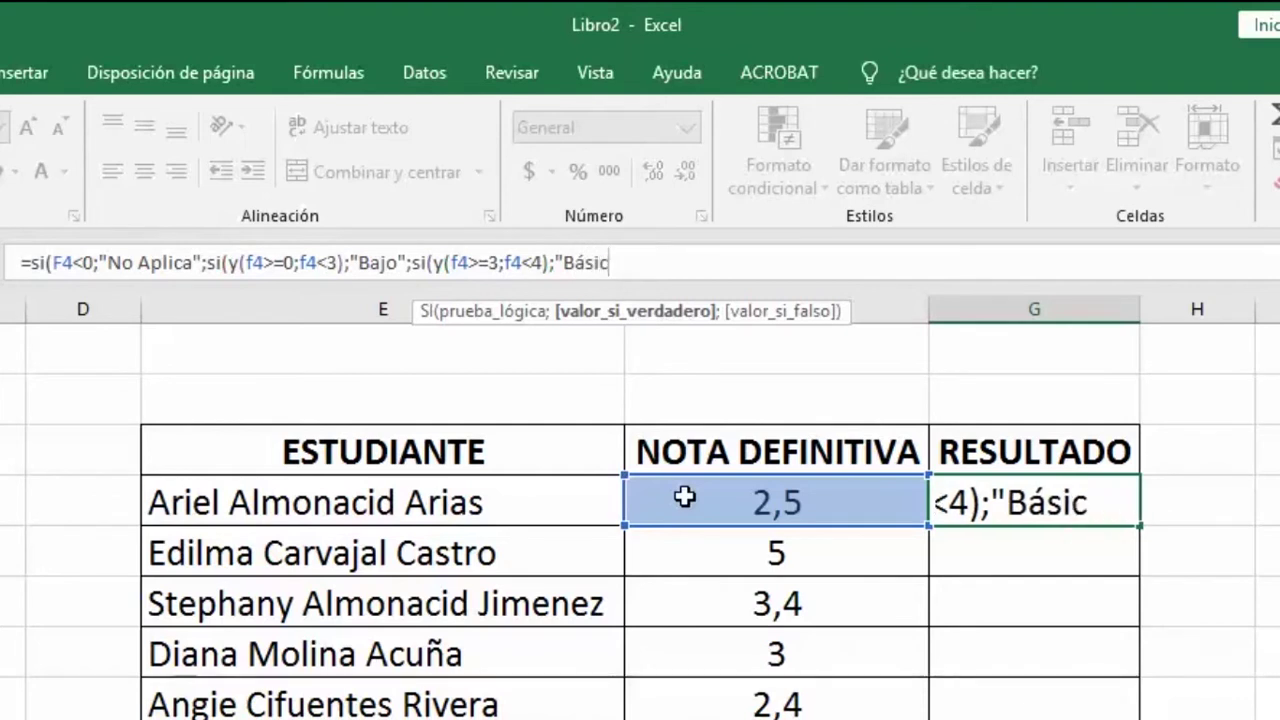
{"action": "type", "text": "o"}
{"action": "type", "text": "\""}
{"action": "type", "text": ";"}
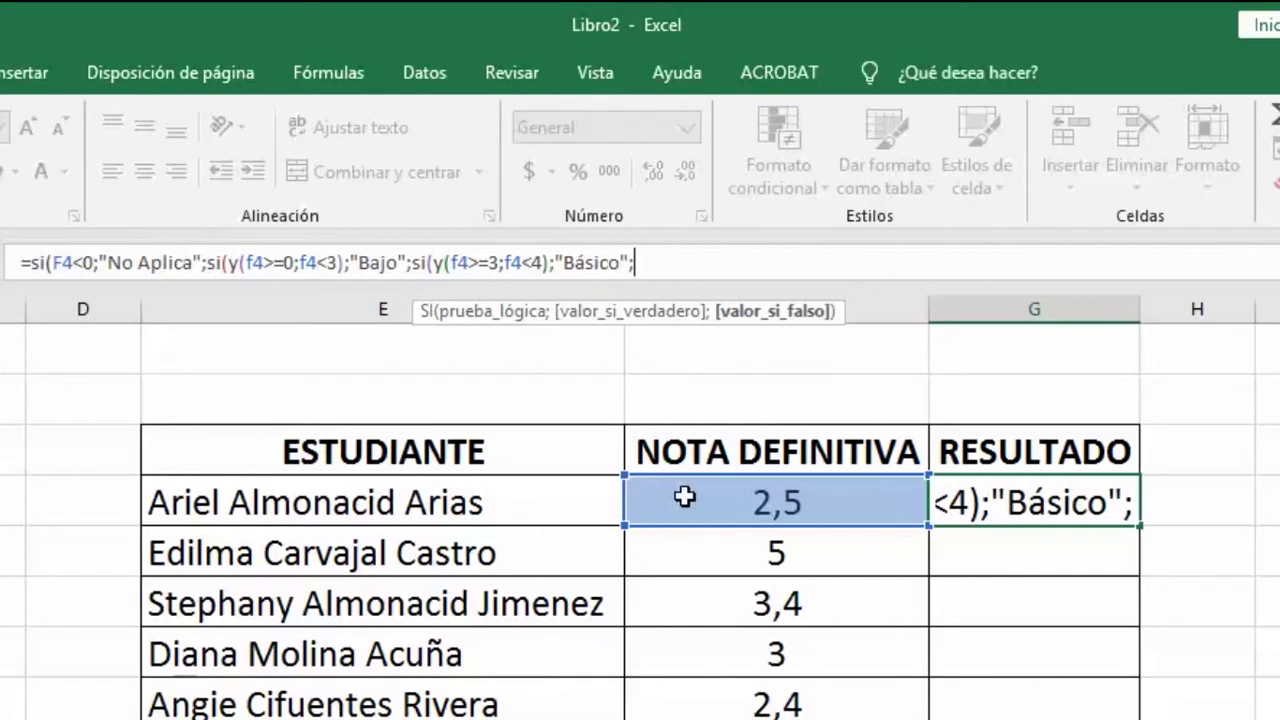
Add the "alto" test for grades 4 to 4,5, then start the 4,5-to-5 test labelled "Supri"
{"action": "type", "text": "si"}
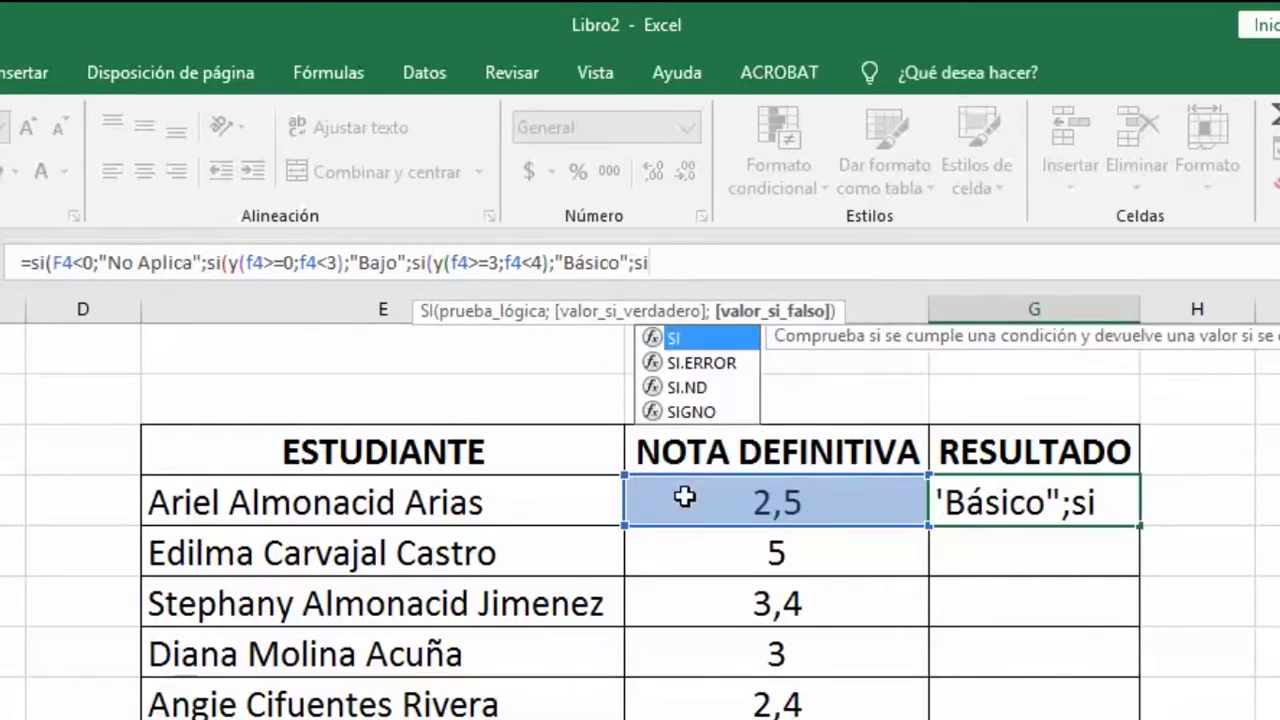
{"action": "type", "text": "(y"}
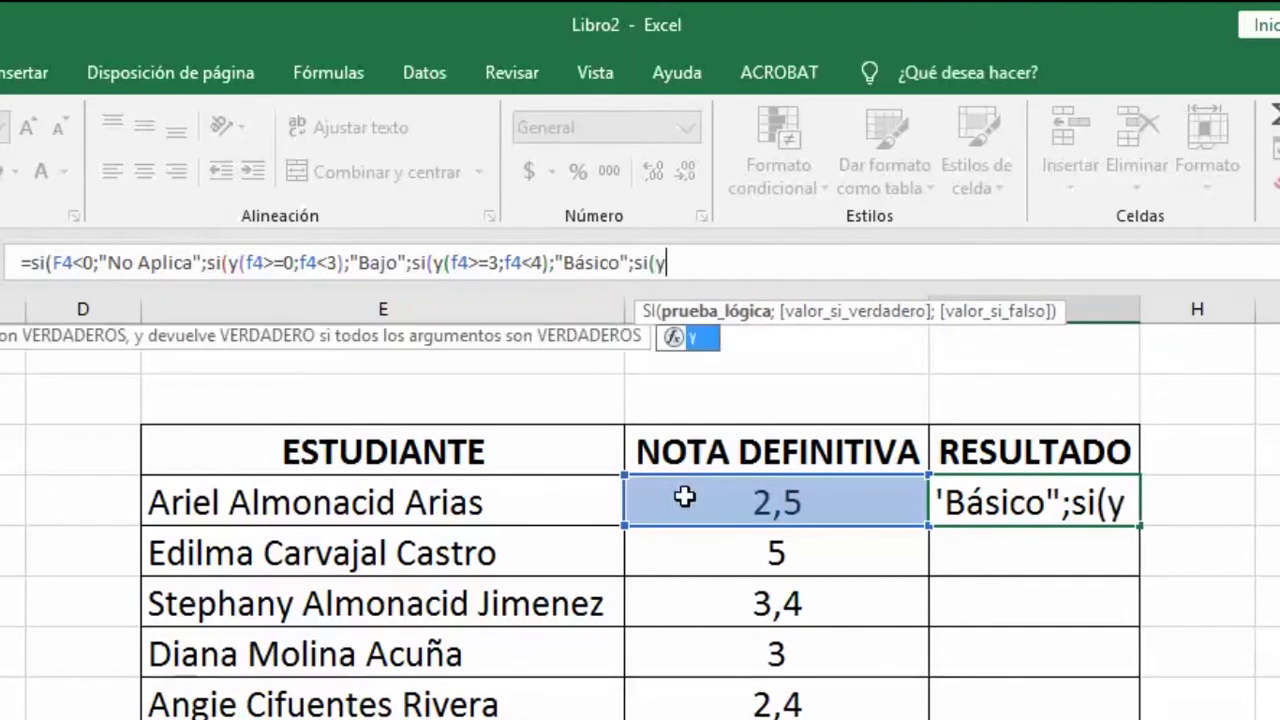
{"action": "type", "text": "("}
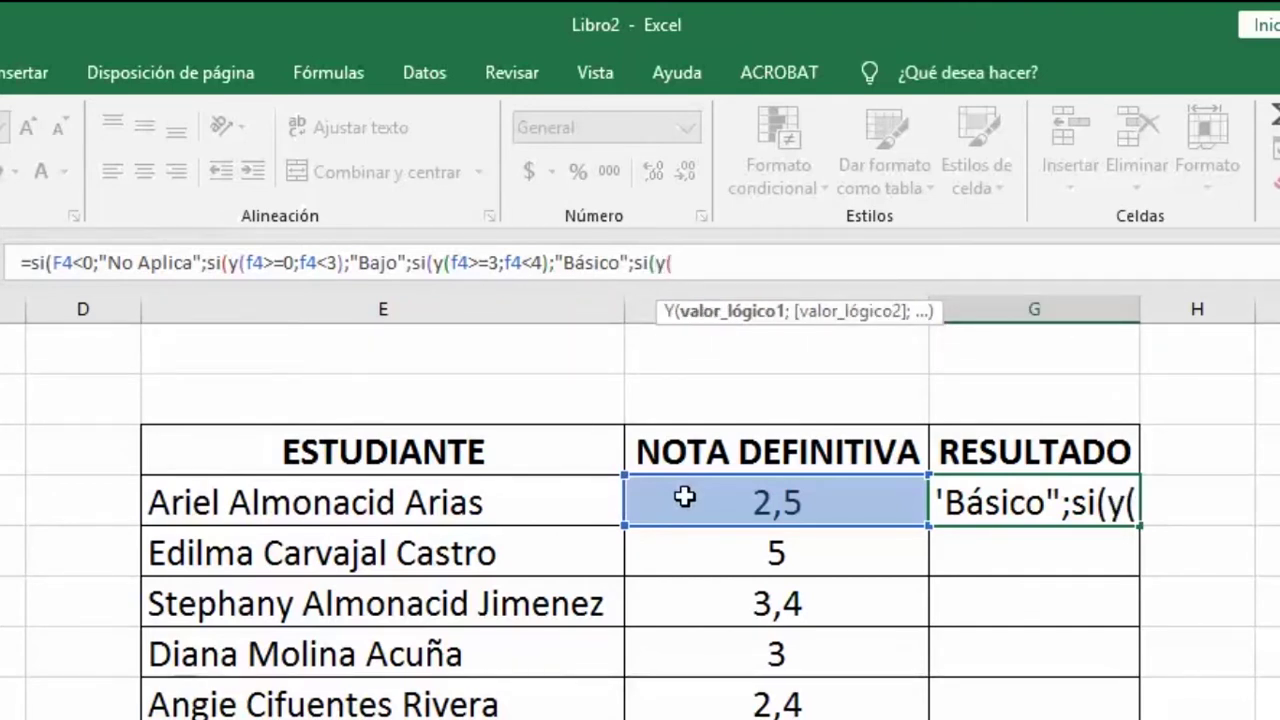
{"action": "type", "text": "f4"}
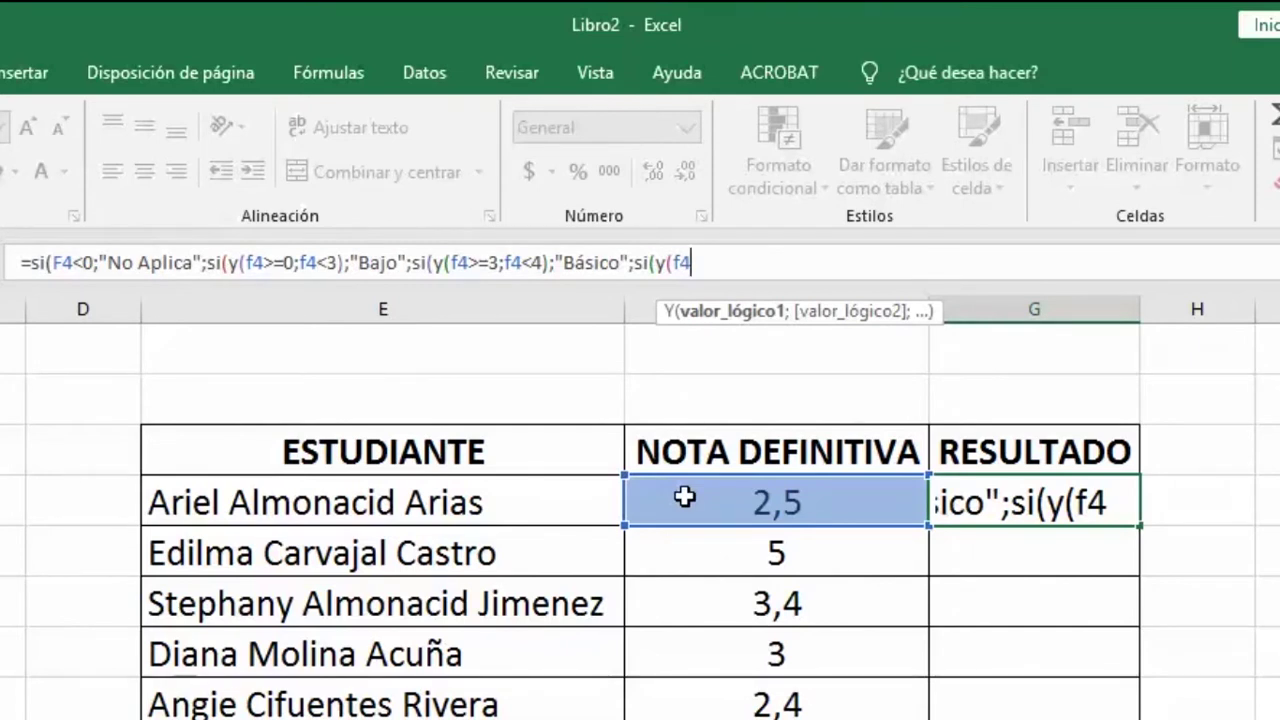
{"action": "type", "text": ">"}
{"action": "type", "text": "="}
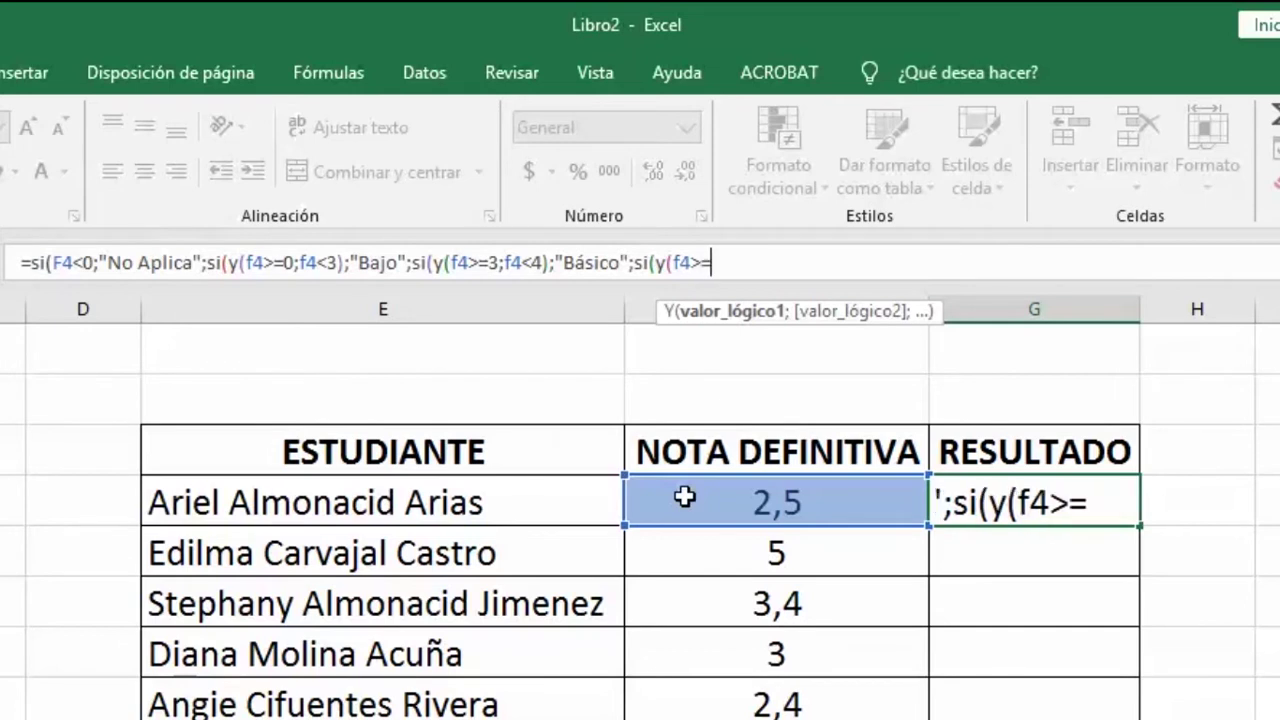
{"action": "type", "text": "4"}
{"action": "type", "text": ";"}
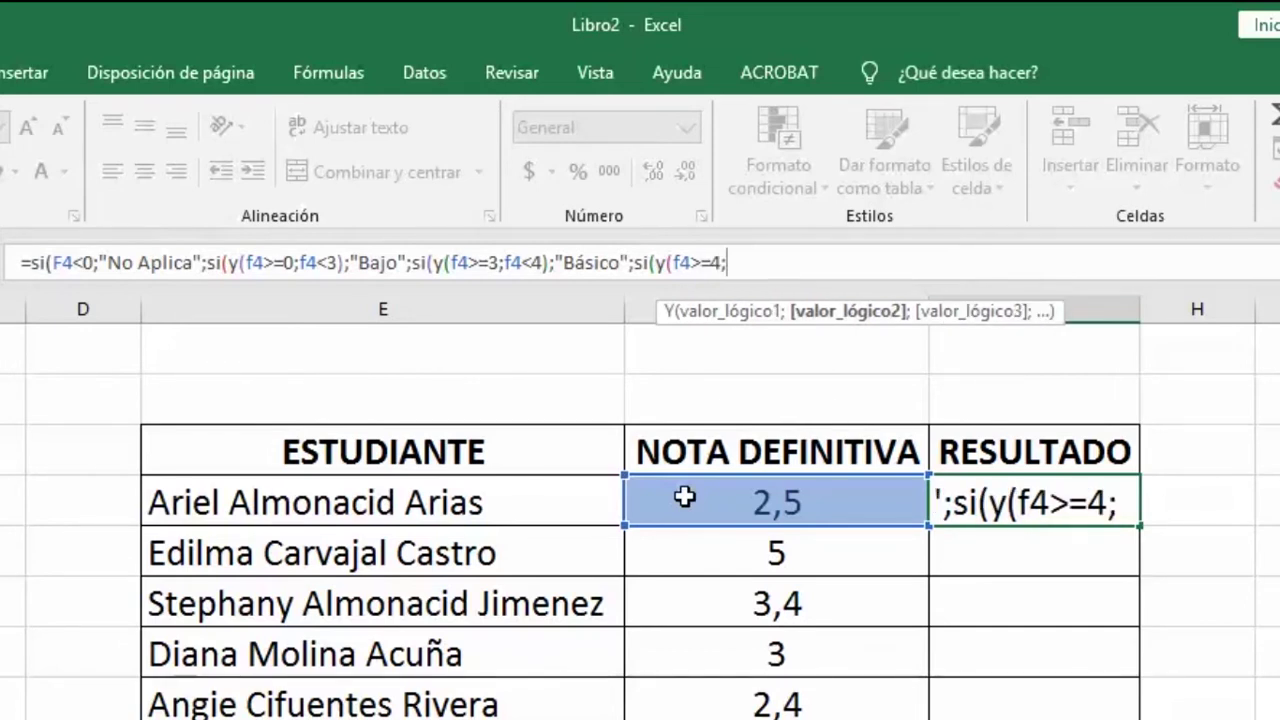
{"action": "type", "text": "f4"}
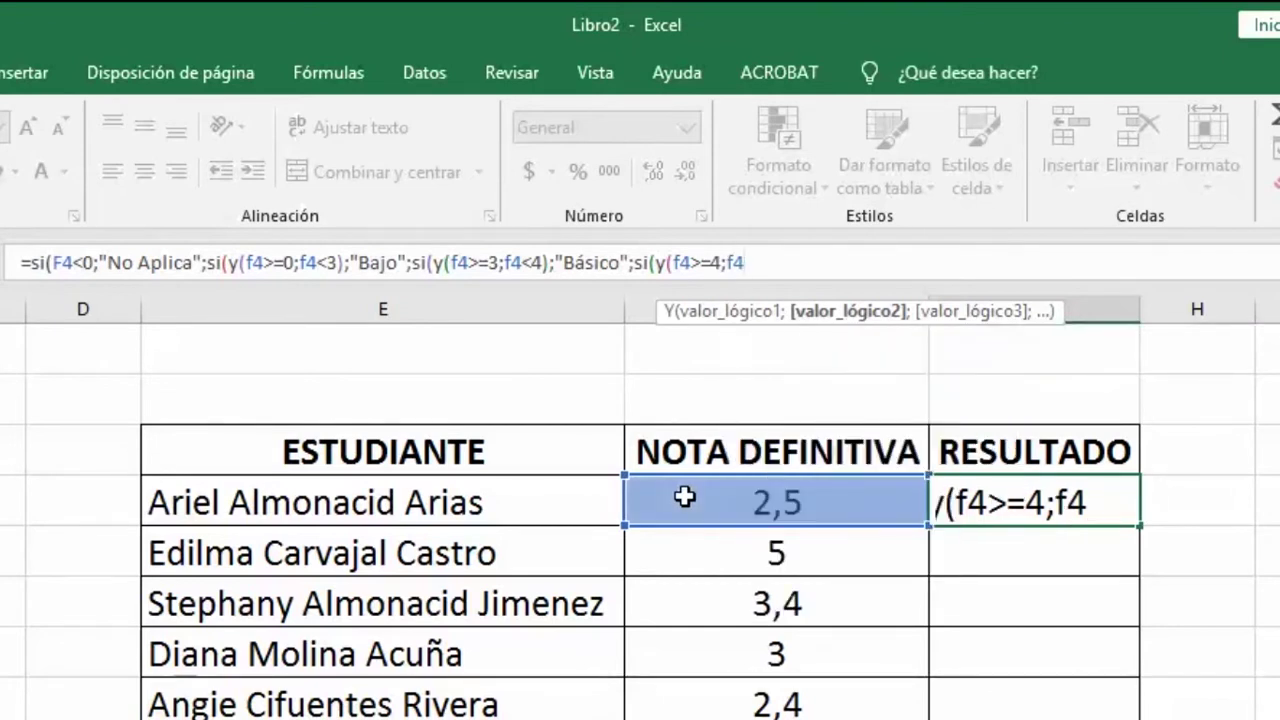
{"action": "type", "text": "<="}
{"action": "type", "text": "4,5"}
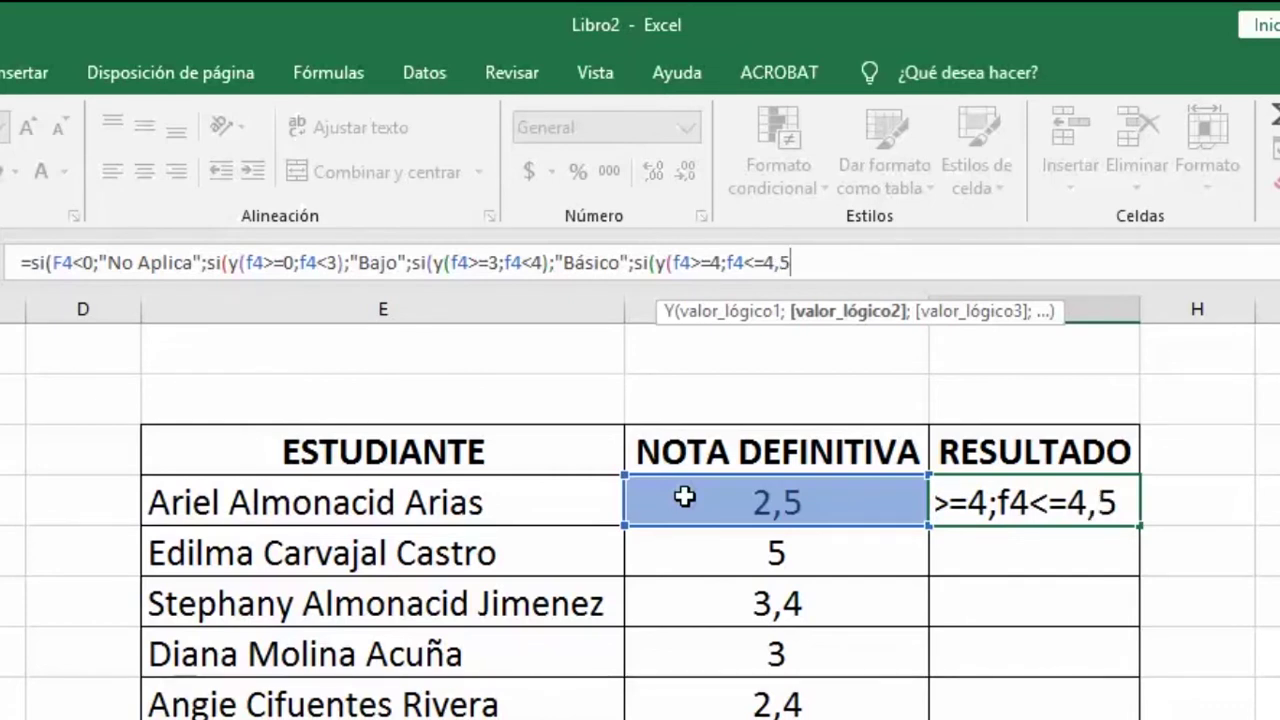
{"action": "type", "text": ")"}
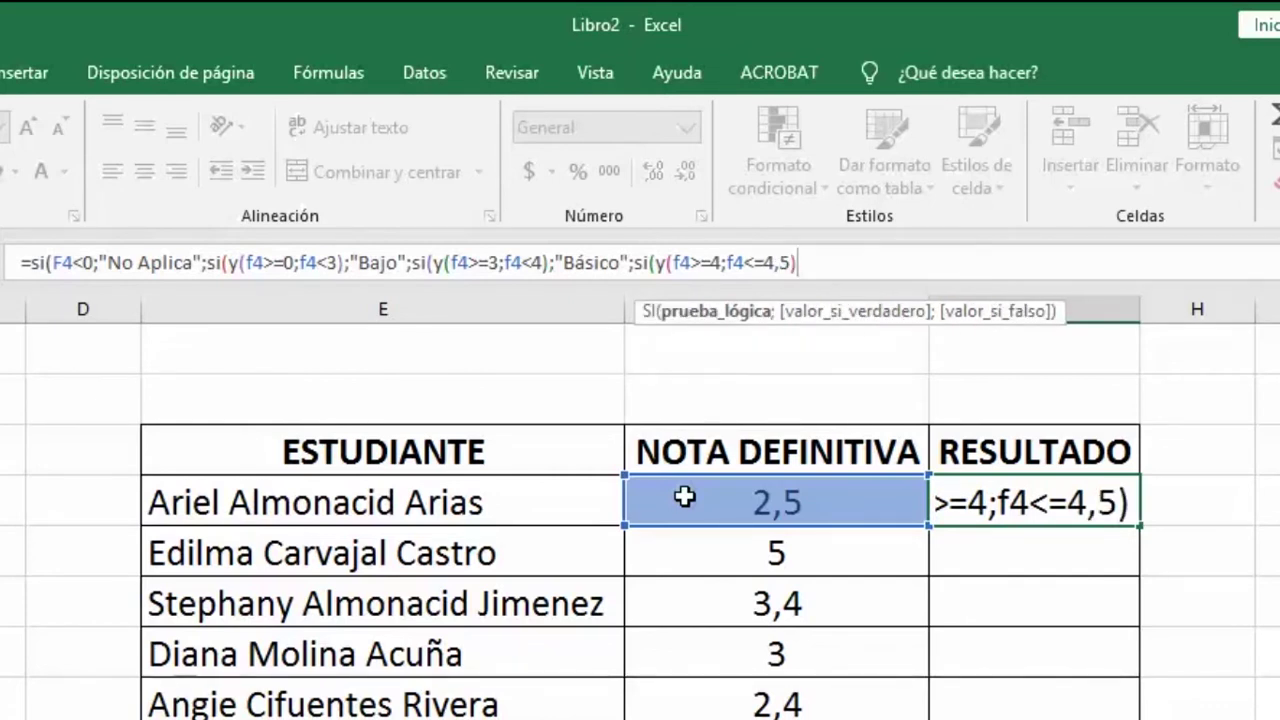
{"action": "type", "text": ";\"alto\""}
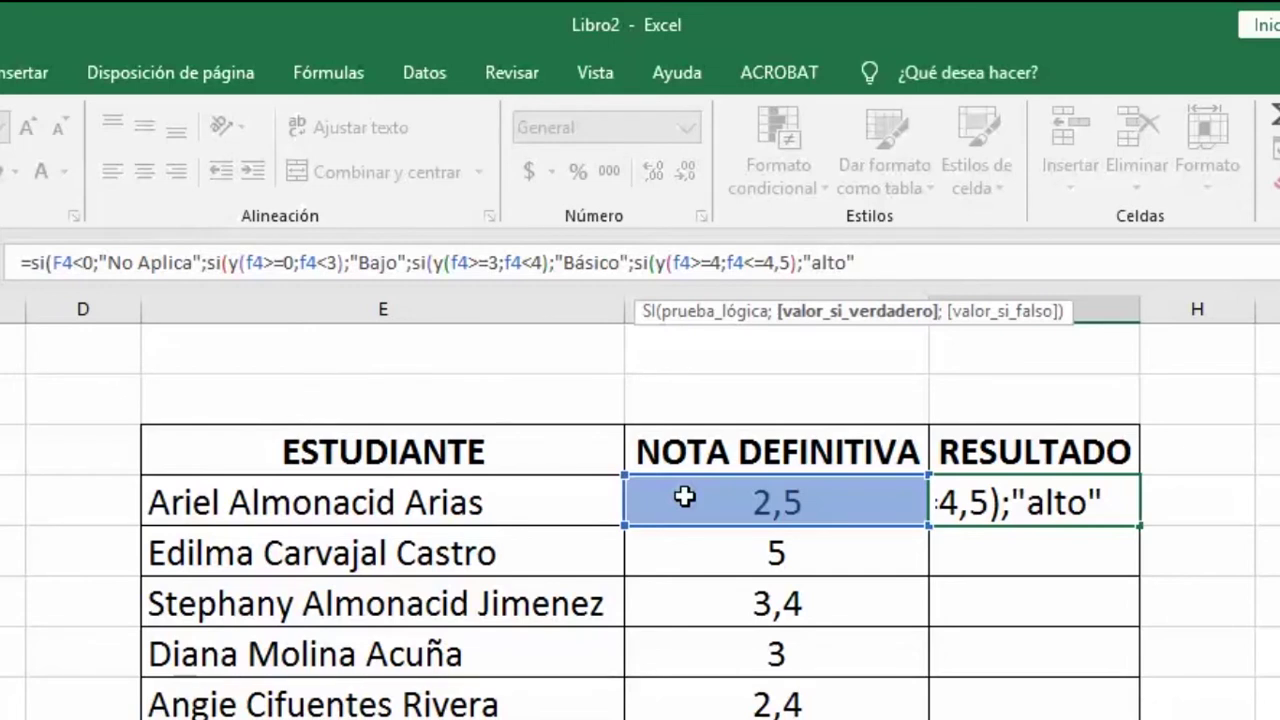
{"action": "type", "text": ";"}
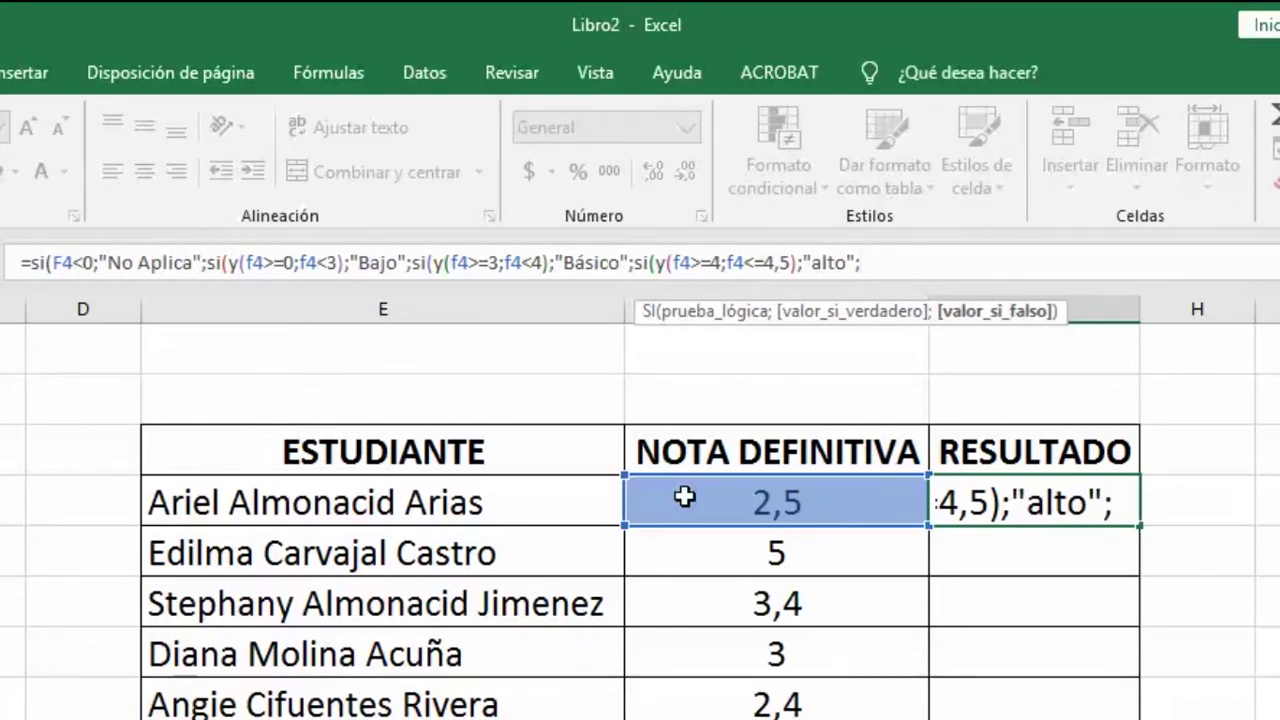
{"action": "type", "text": "si"}
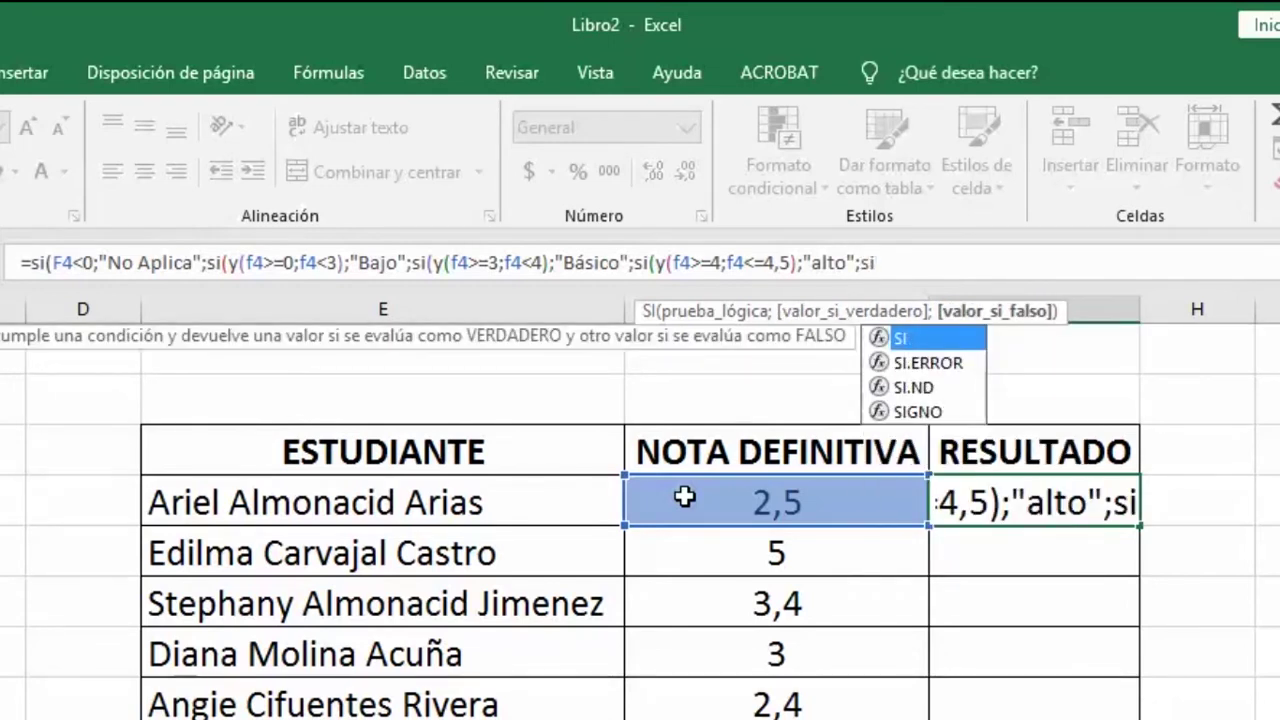
{"action": "type", "text": "(y"}
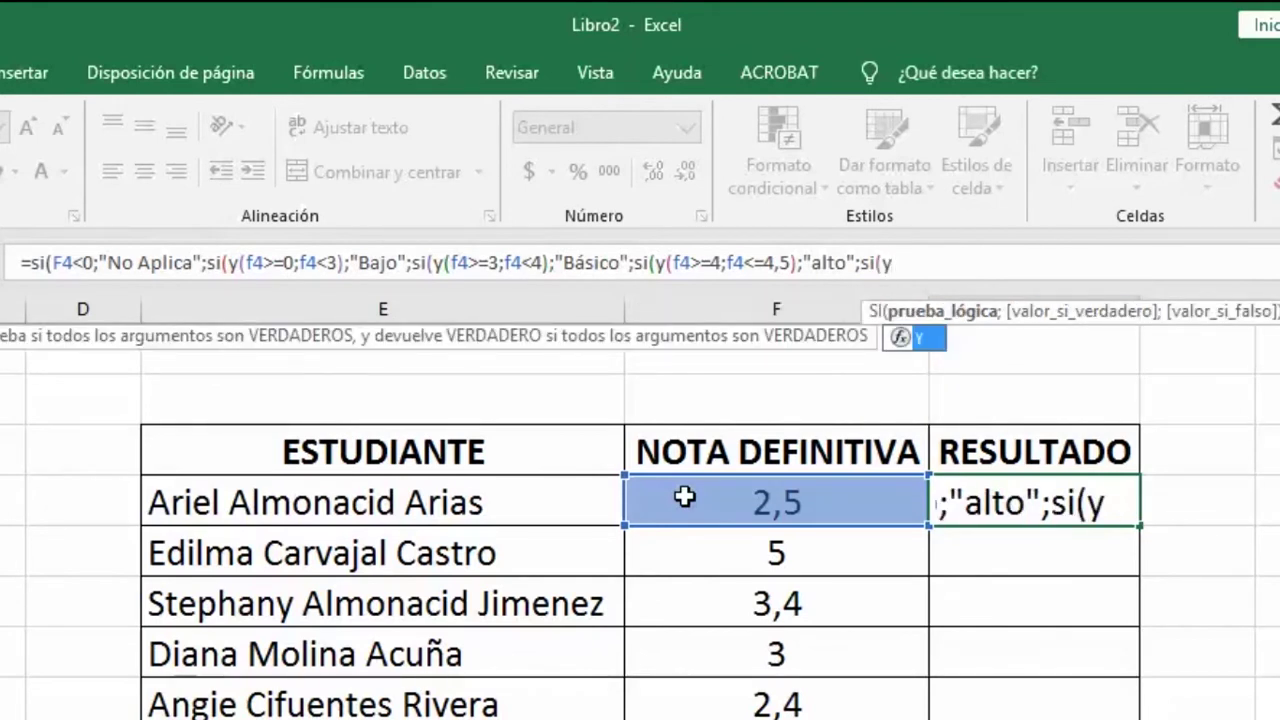
{"action": "type", "text": "("}
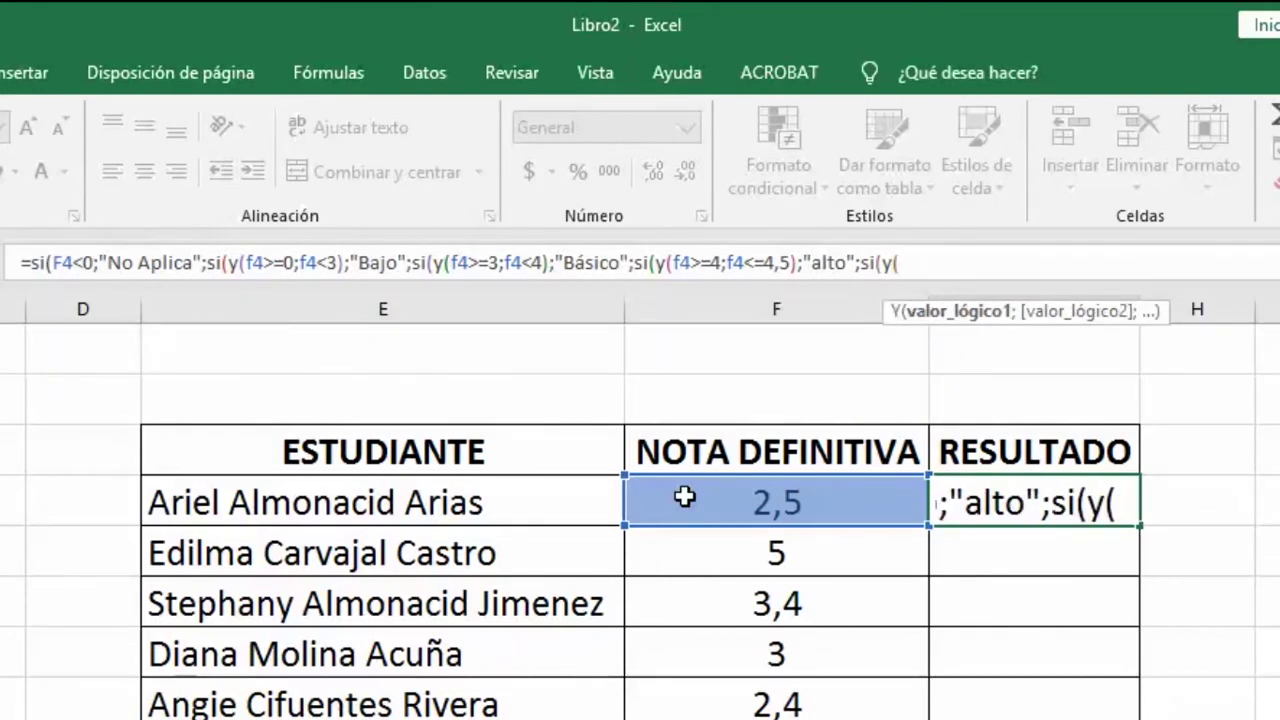
{"action": "type", "text": "f4"}
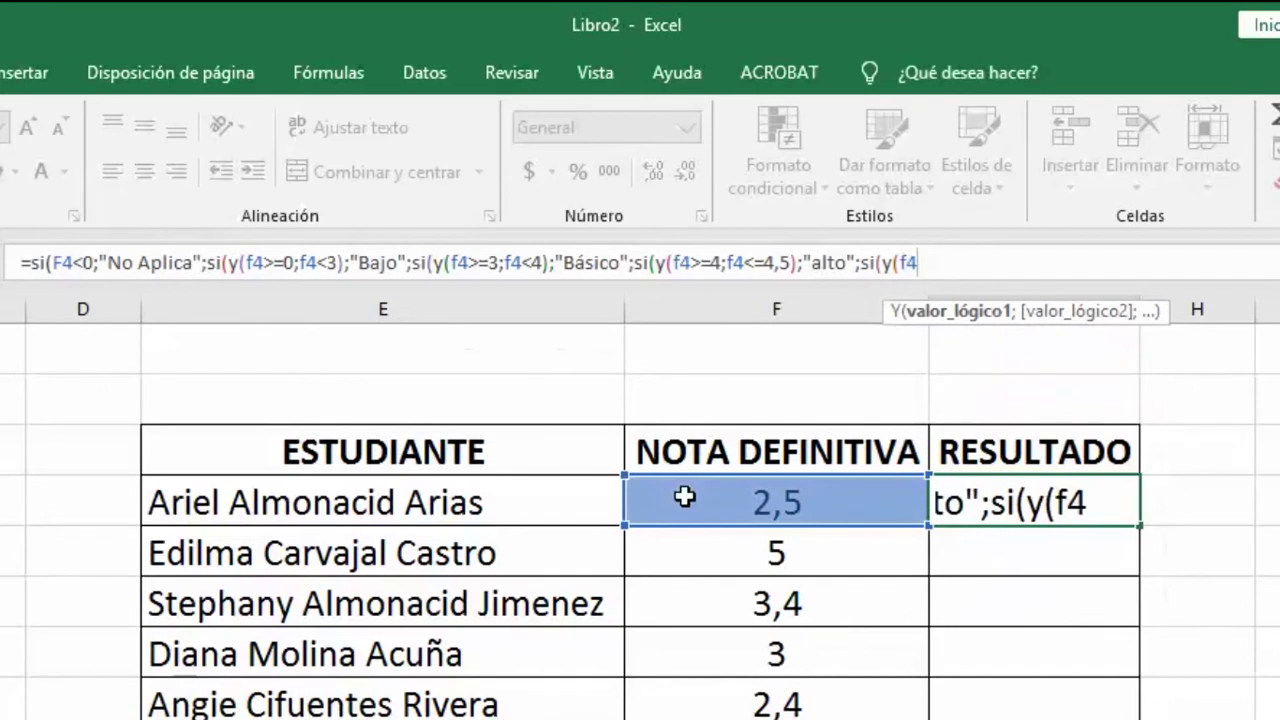
{"action": "type", "text": ">"}
{"action": "type", "text": "4,5"}
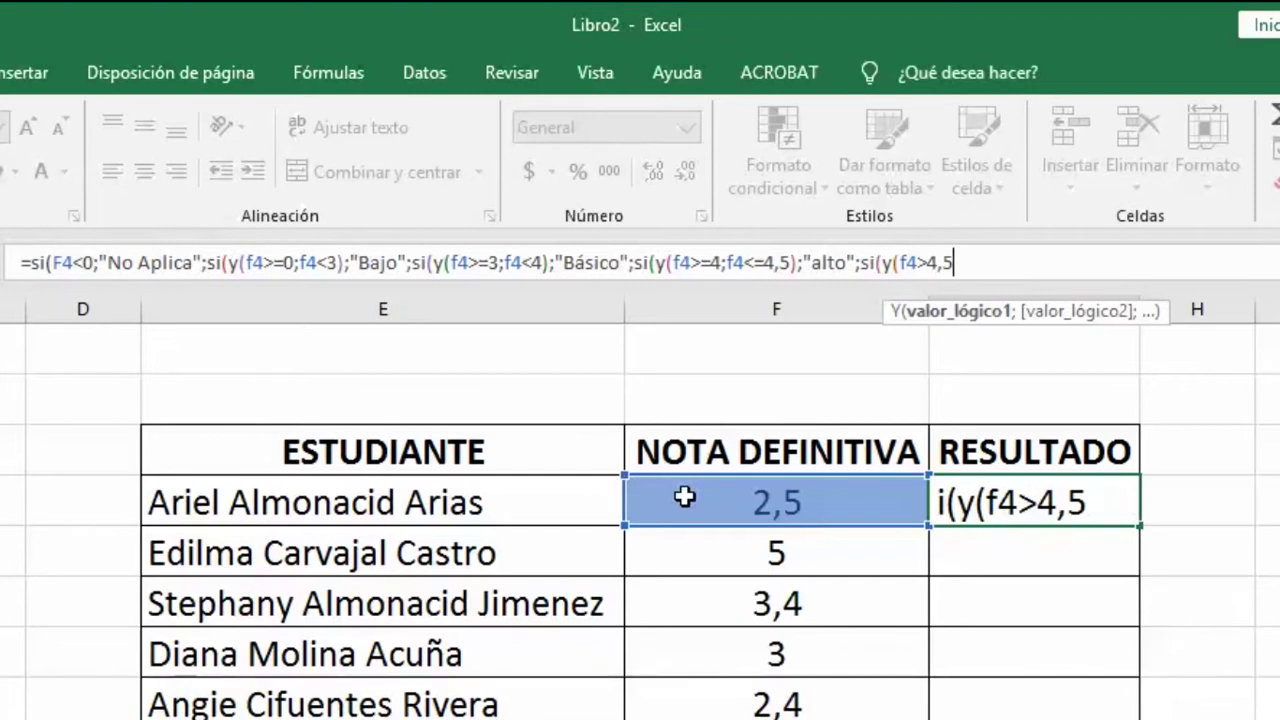
{"action": "type", "text": ";"}
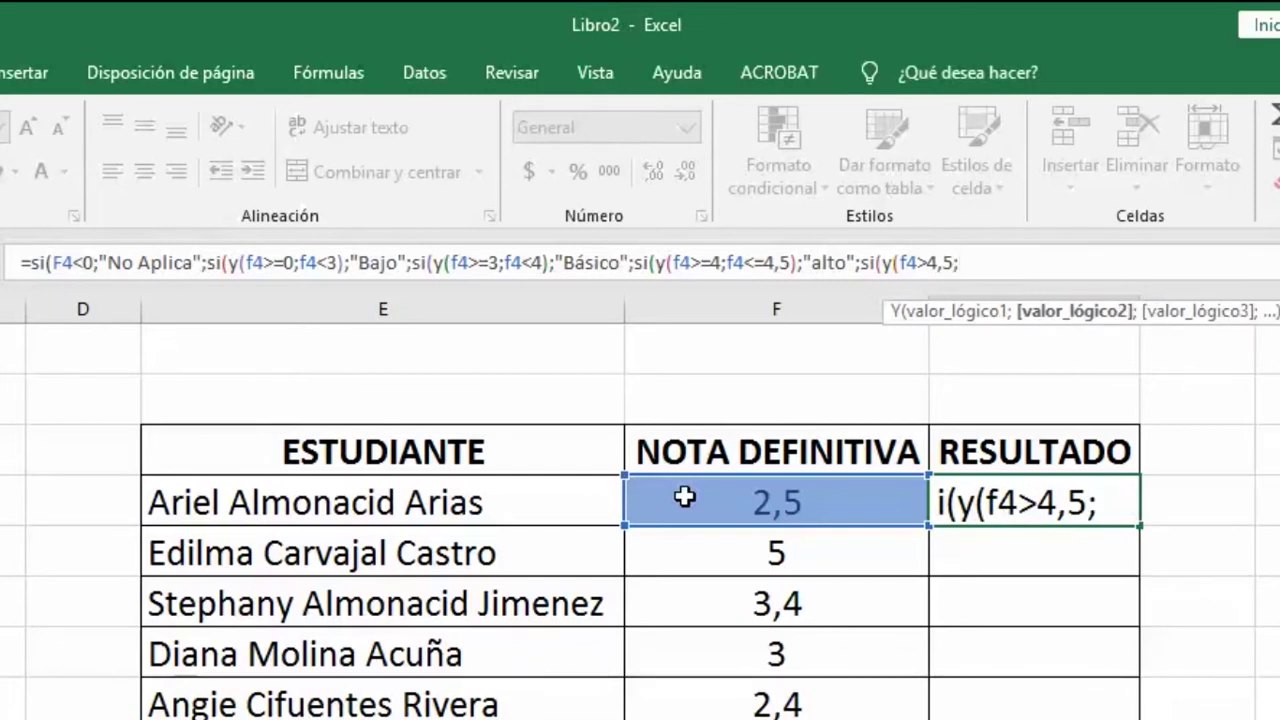
{"action": "type", "text": "f4"}
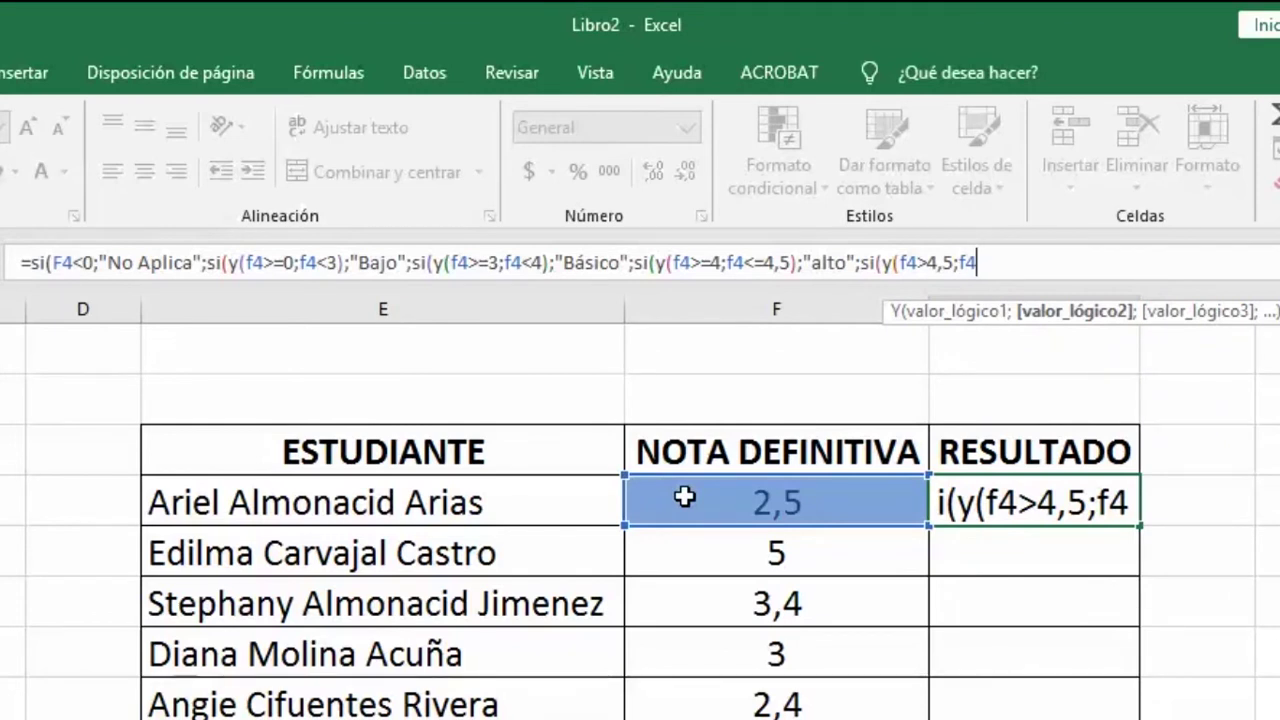
{"action": "type", "text": "<="}
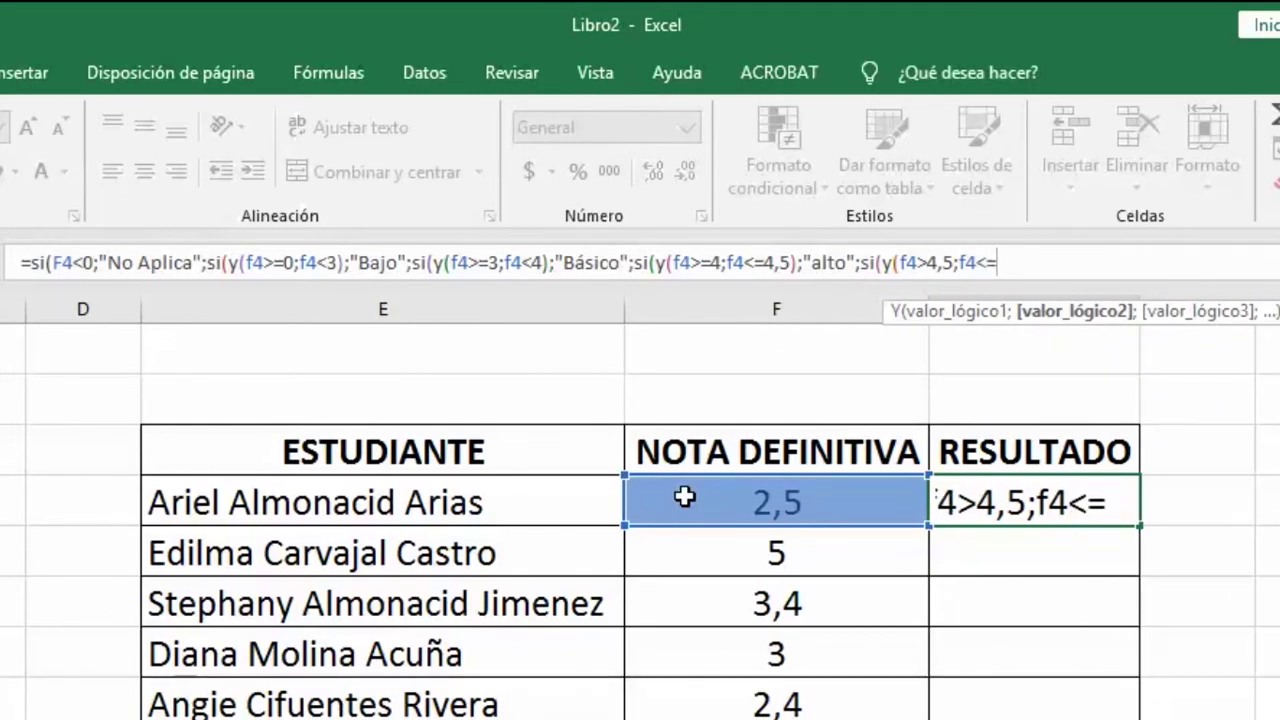
{"action": "type", "text": "5)"}
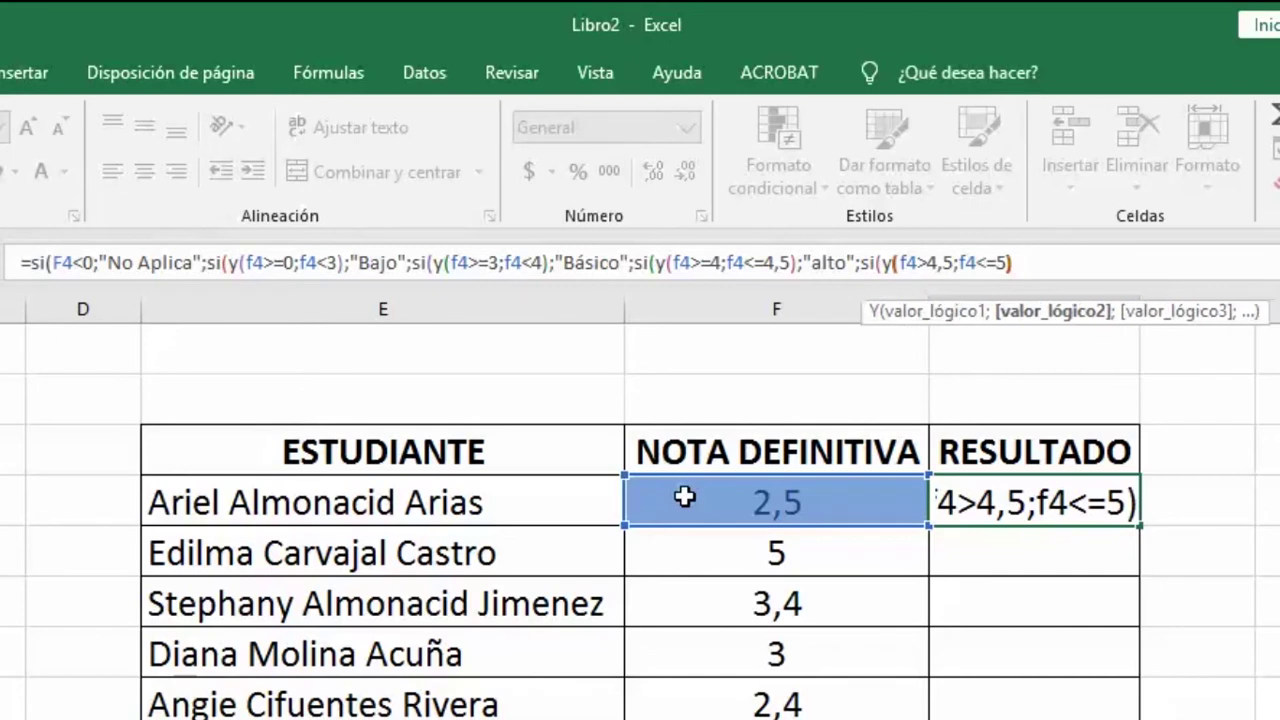
{"action": "type", "text": ";"}
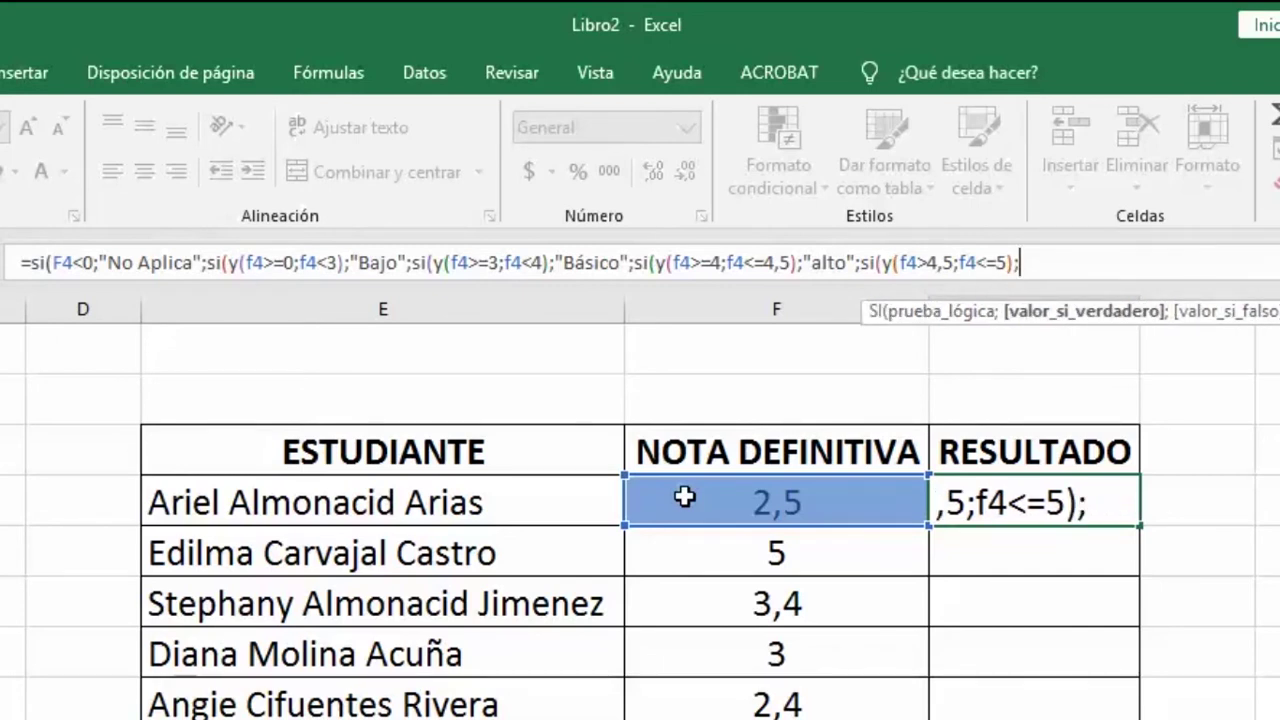
{"action": "type", "text": "\""}
{"action": "type", "text": "Supri"}
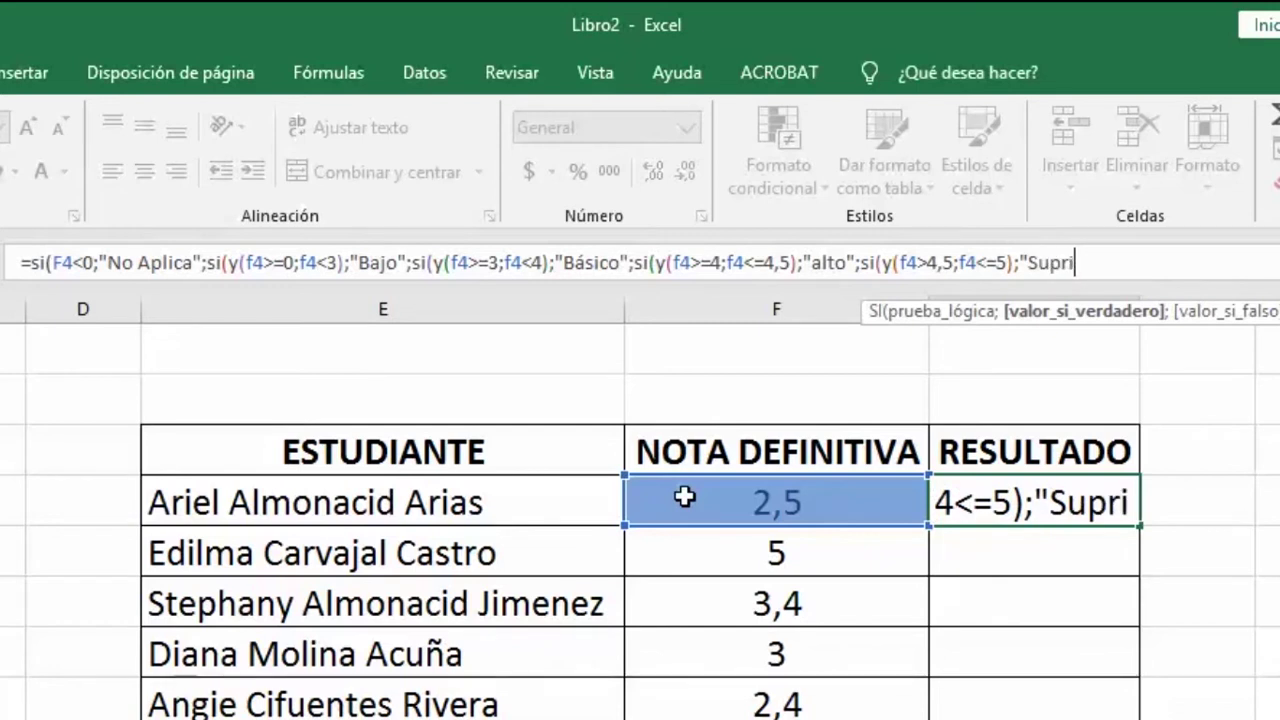
Trim the misspelled "Supri" label back to "Sup"
{"action": "key", "text": "BackSpace"}
{"action": "key", "text": "BackSpace"}
Finish the label as "Superior", add a "No Aplica" fallback, close five parentheses and commit
{"action": "type", "text": "erior\";"}
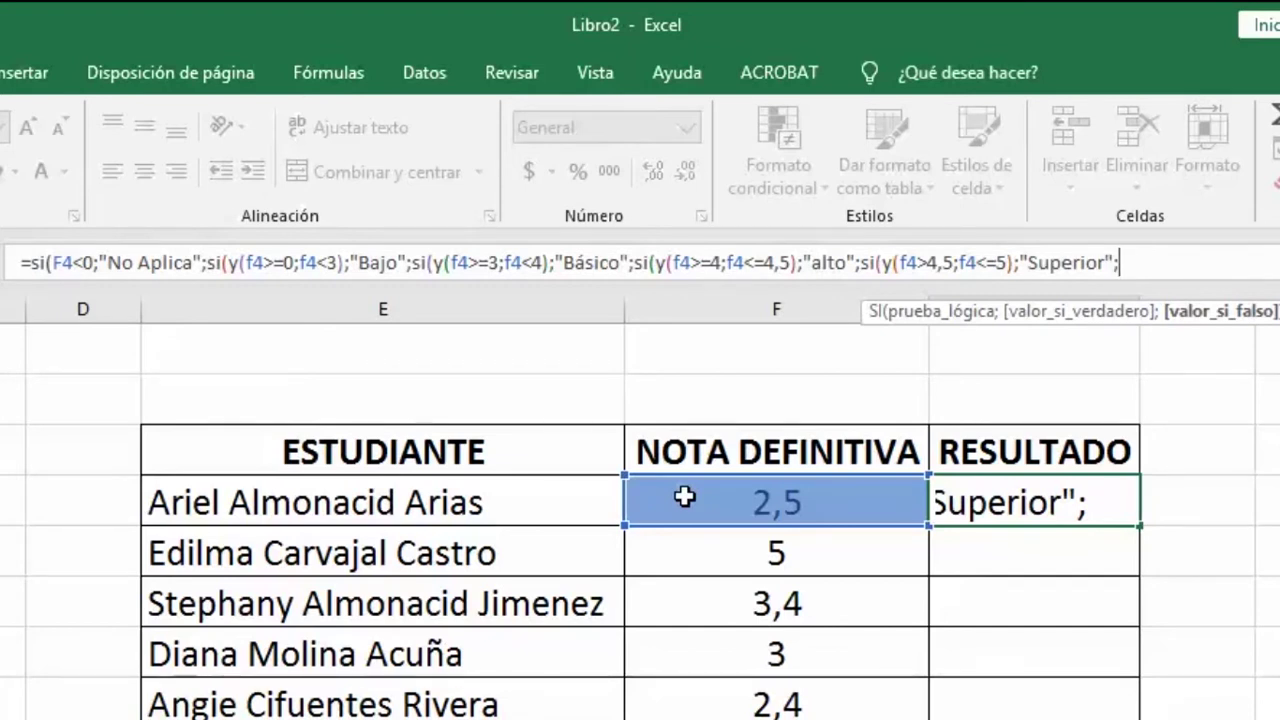
{"action": "type", "text": "\""}
{"action": "type", "text": "No "}
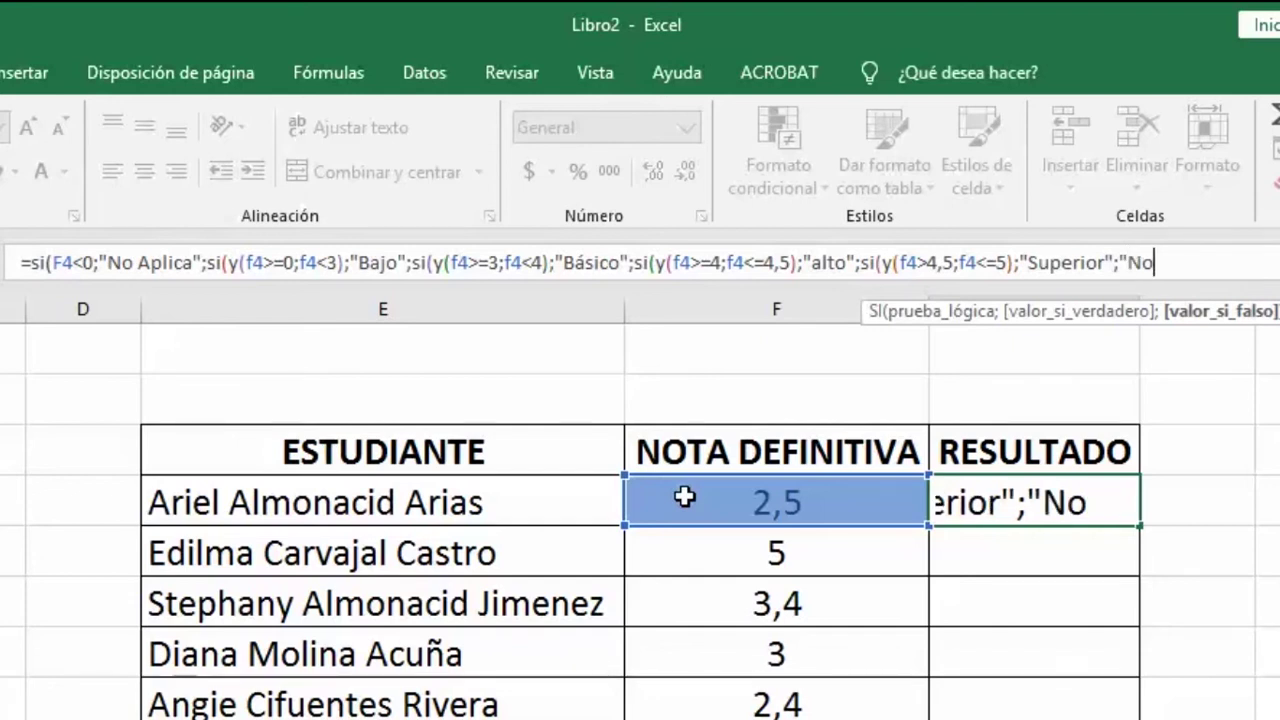
{"action": "type", "text": "Aplica"}
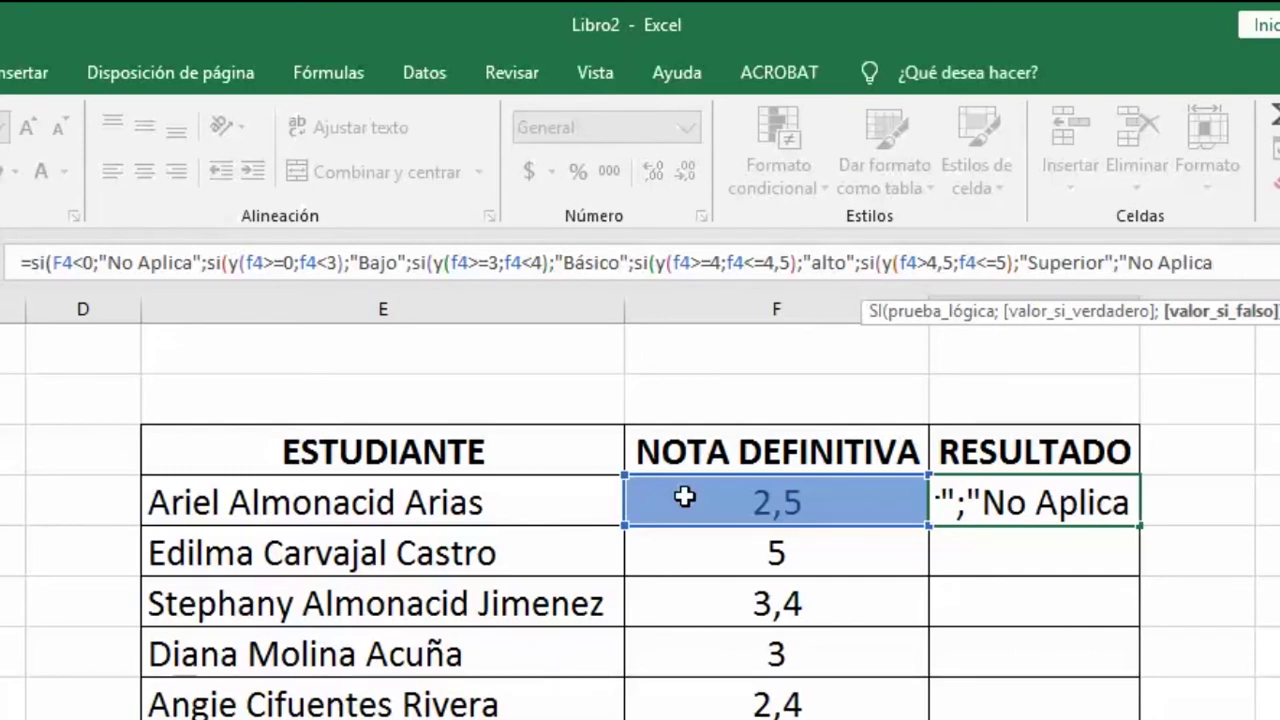
{"action": "type", "text": "\""}
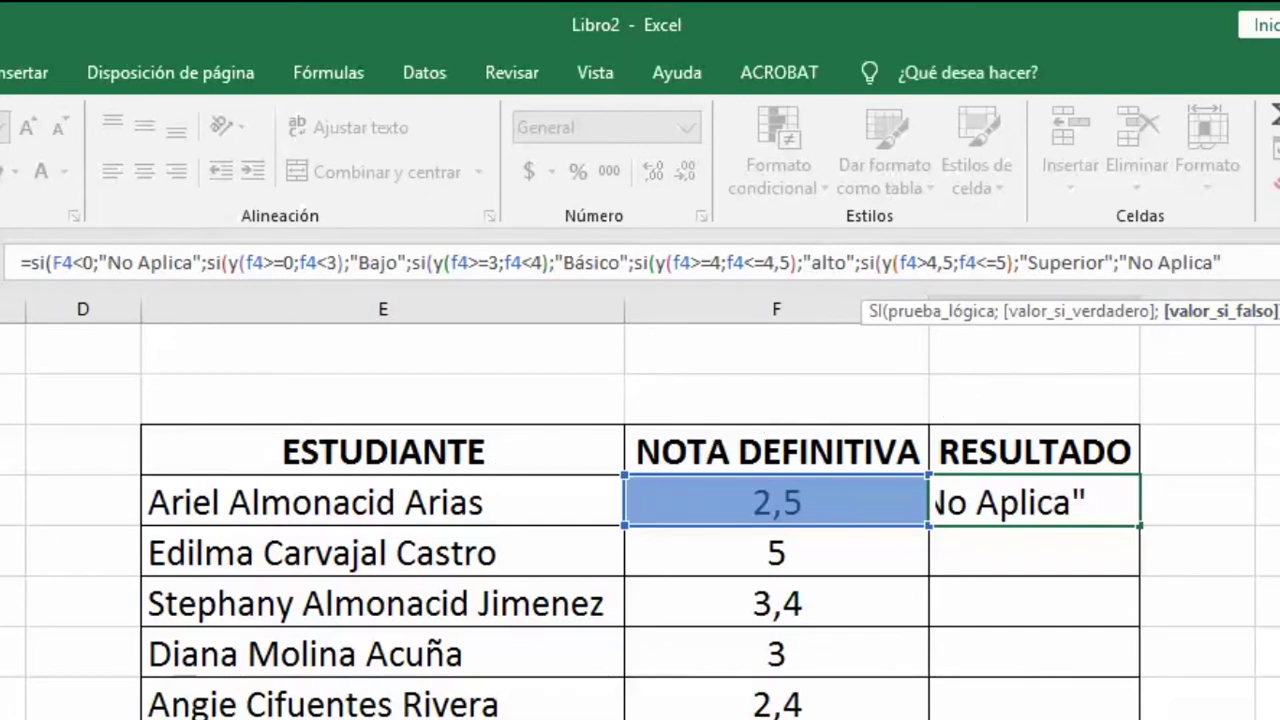
{"action": "type", "text": ")))"}
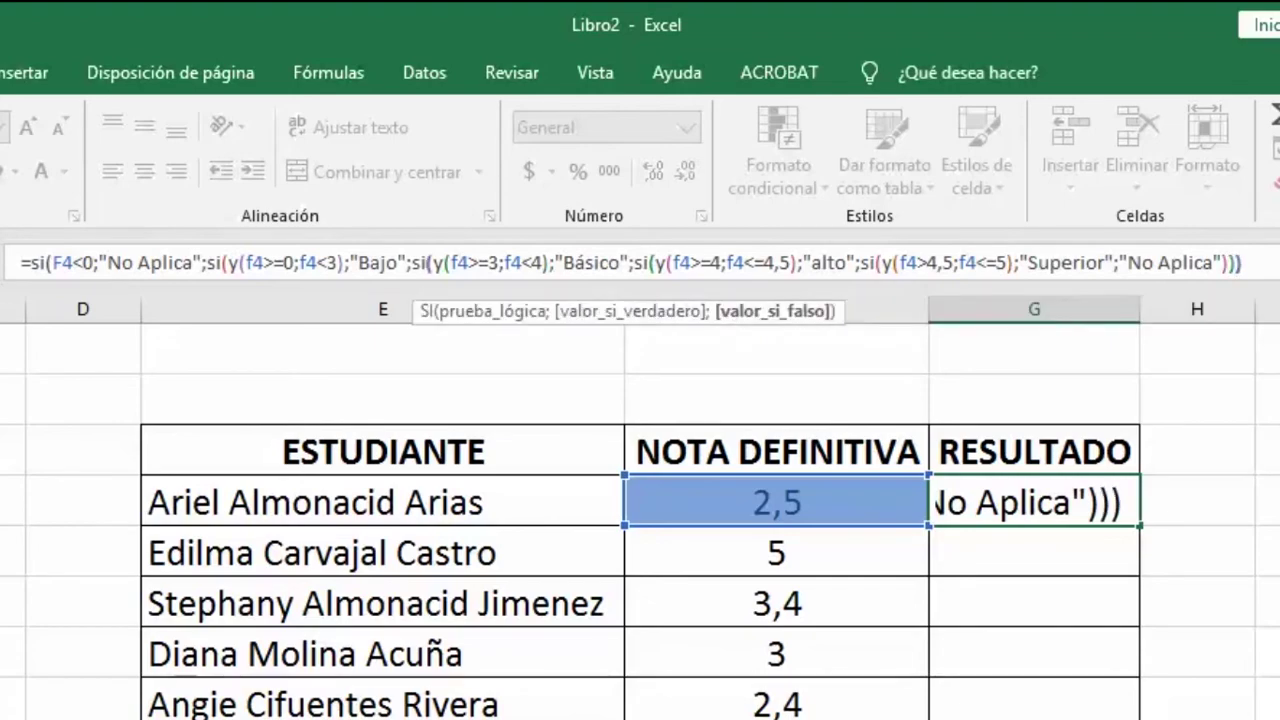
{"action": "type", "text": "))"}
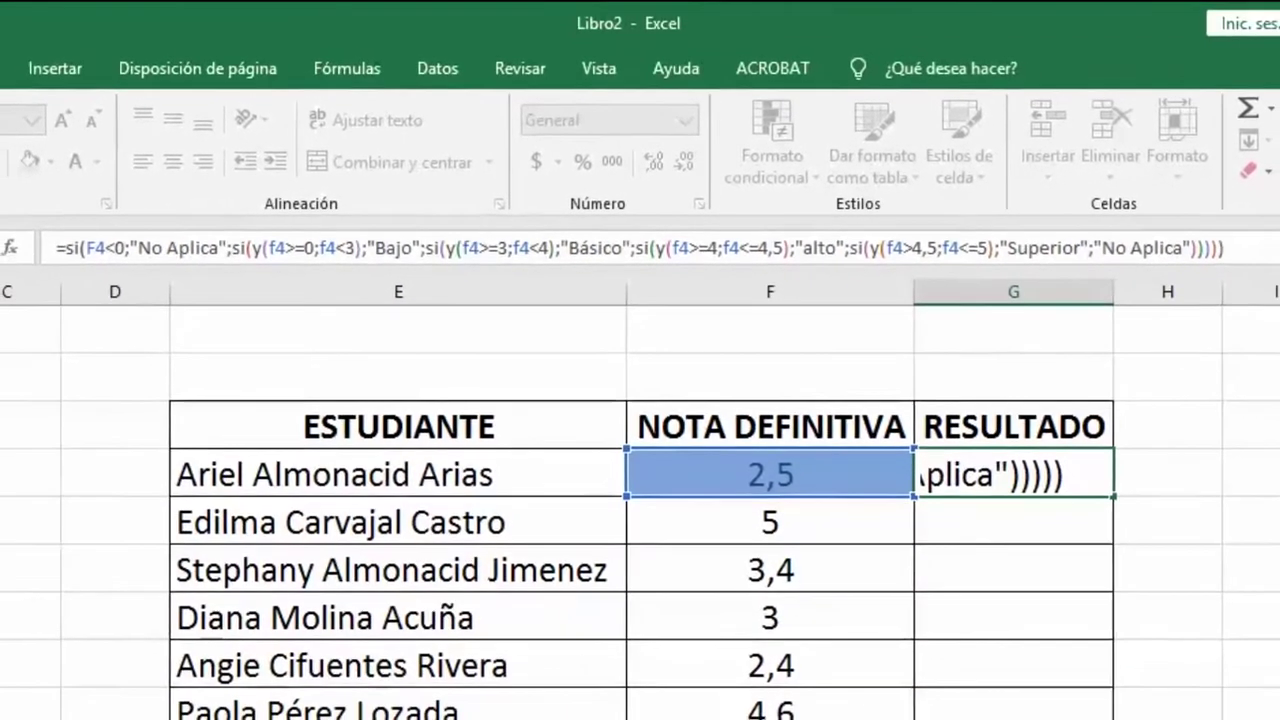
{"action": "key", "text": "Return"}
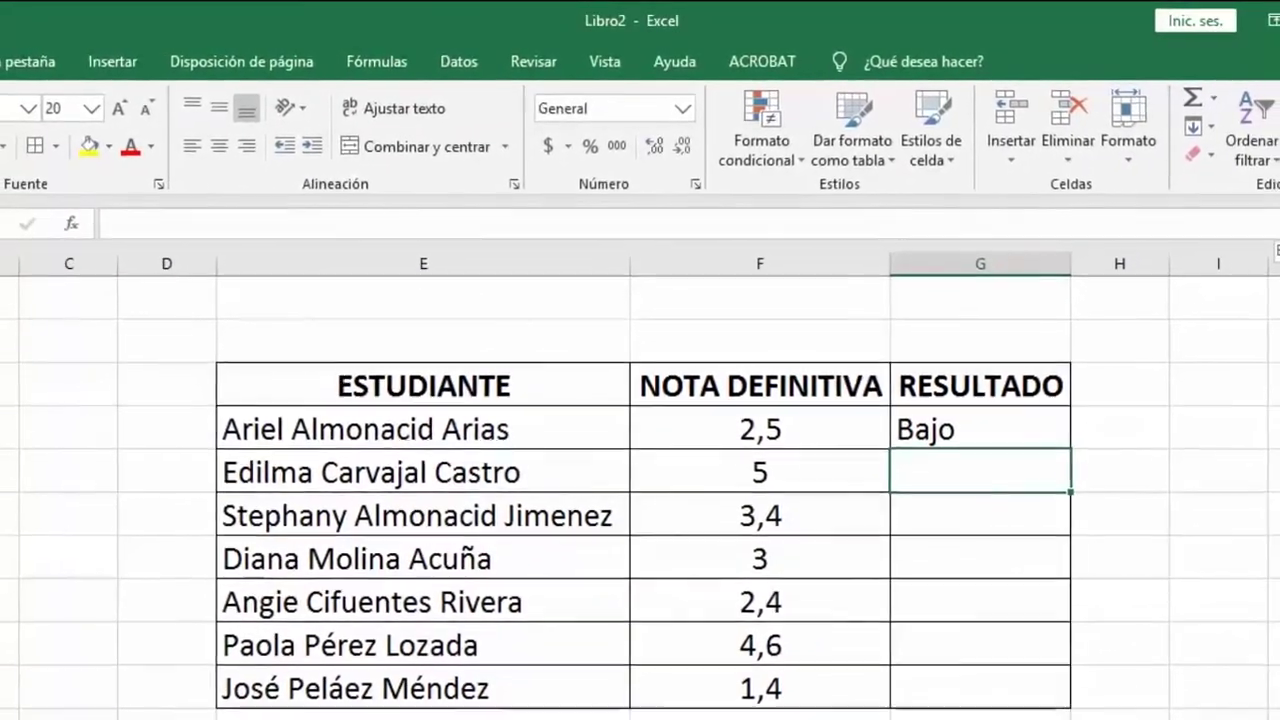
Fill the G4 formula down through G10 for all seven students
{"action": "left_click", "coordinate": [965, 418]}
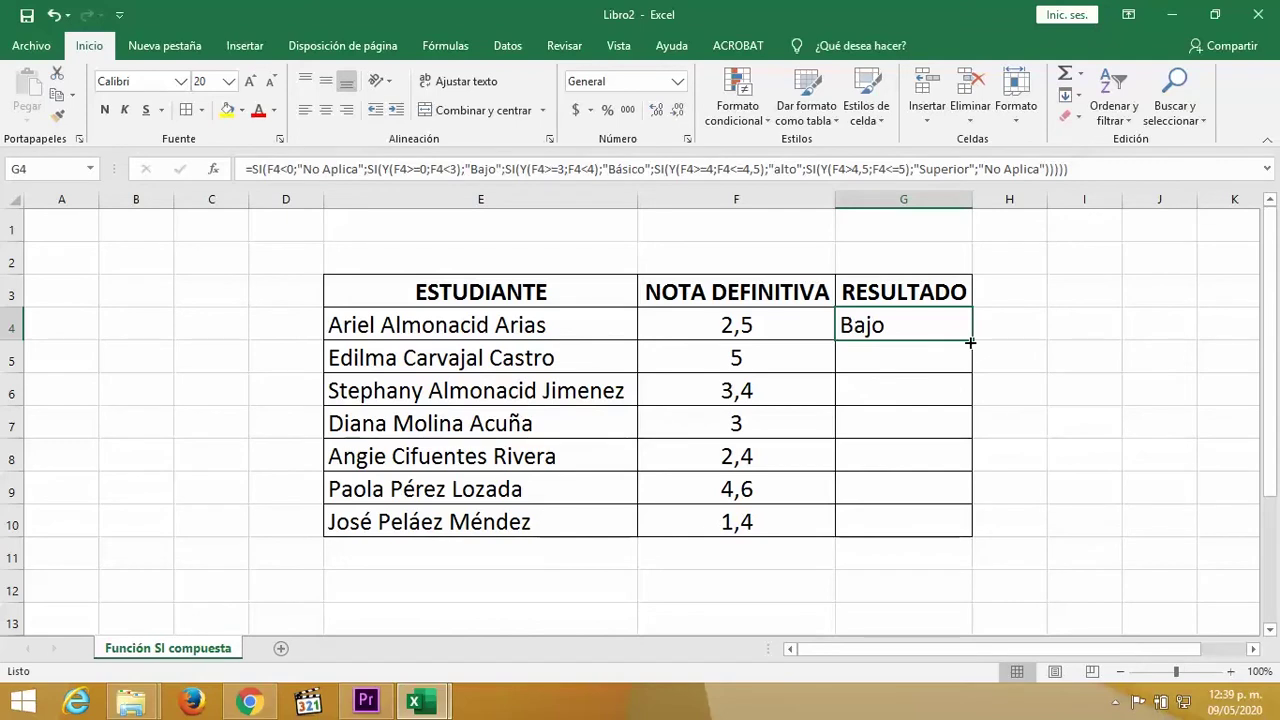
{"action": "left_click_drag", "start_coordinate": [970, 342], "coordinate": [962, 526]}
{"action": "left_click", "coordinate": [1002, 366]}
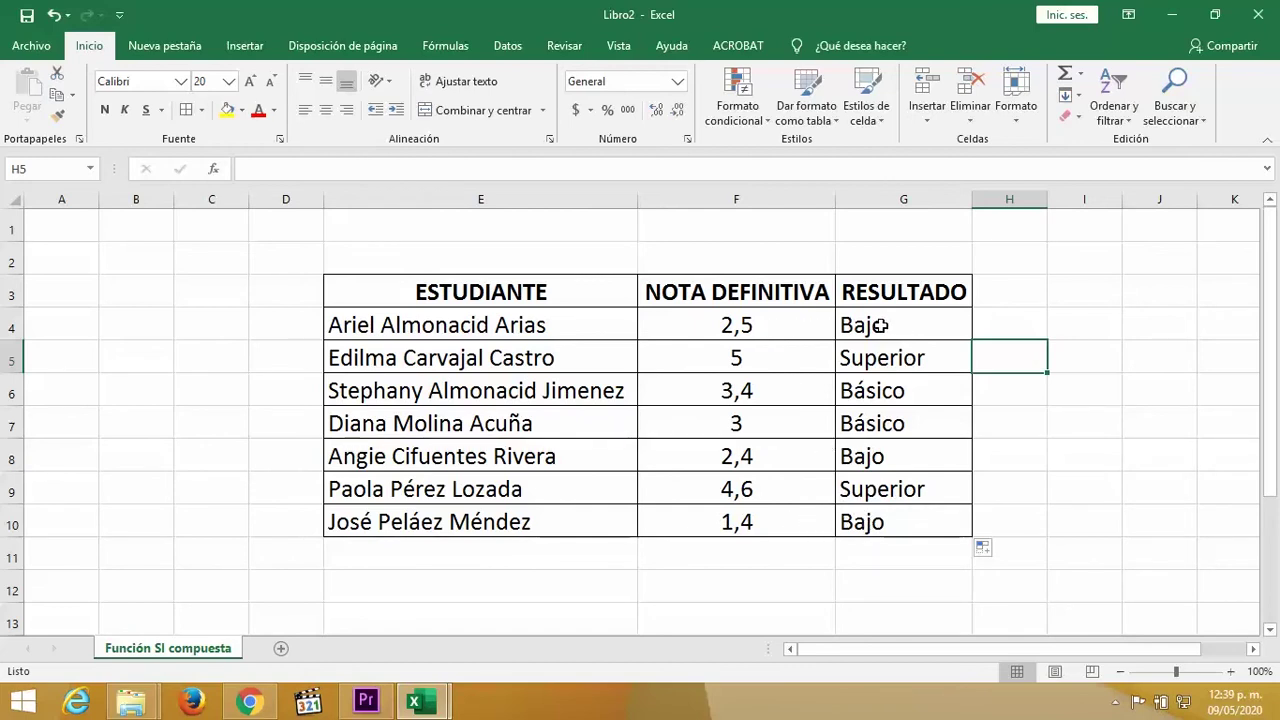
Enter -4 as the first student's grade in F4 to test No Aplica
{"action": "left_click", "coordinate": [740, 326]}
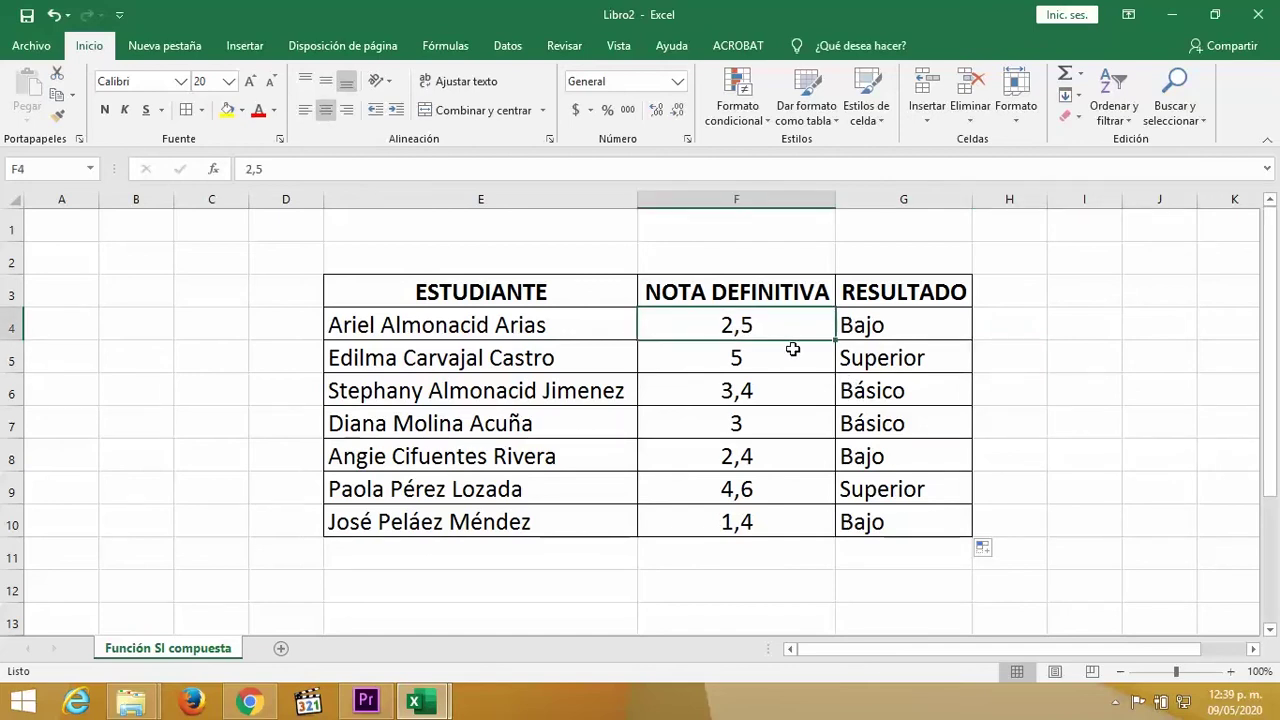
{"action": "type", "text": "-"}
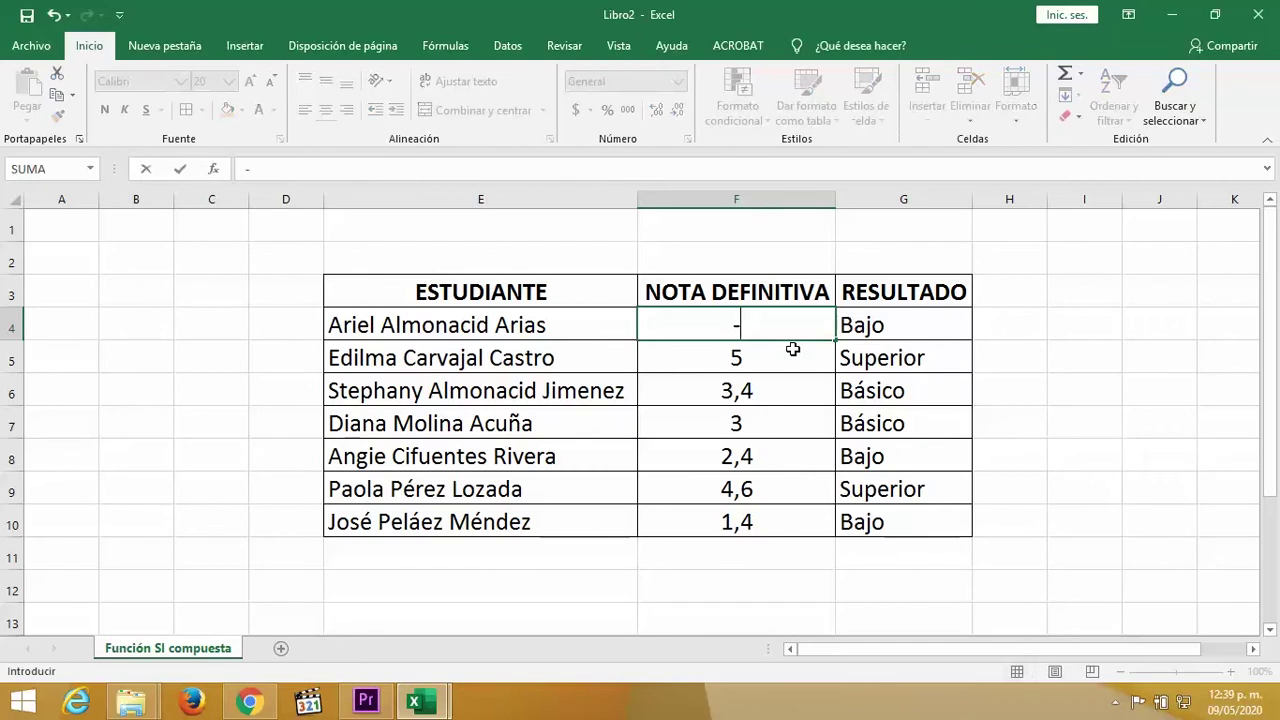
{"action": "type", "text": "4"}
{"action": "key", "text": "Return"}
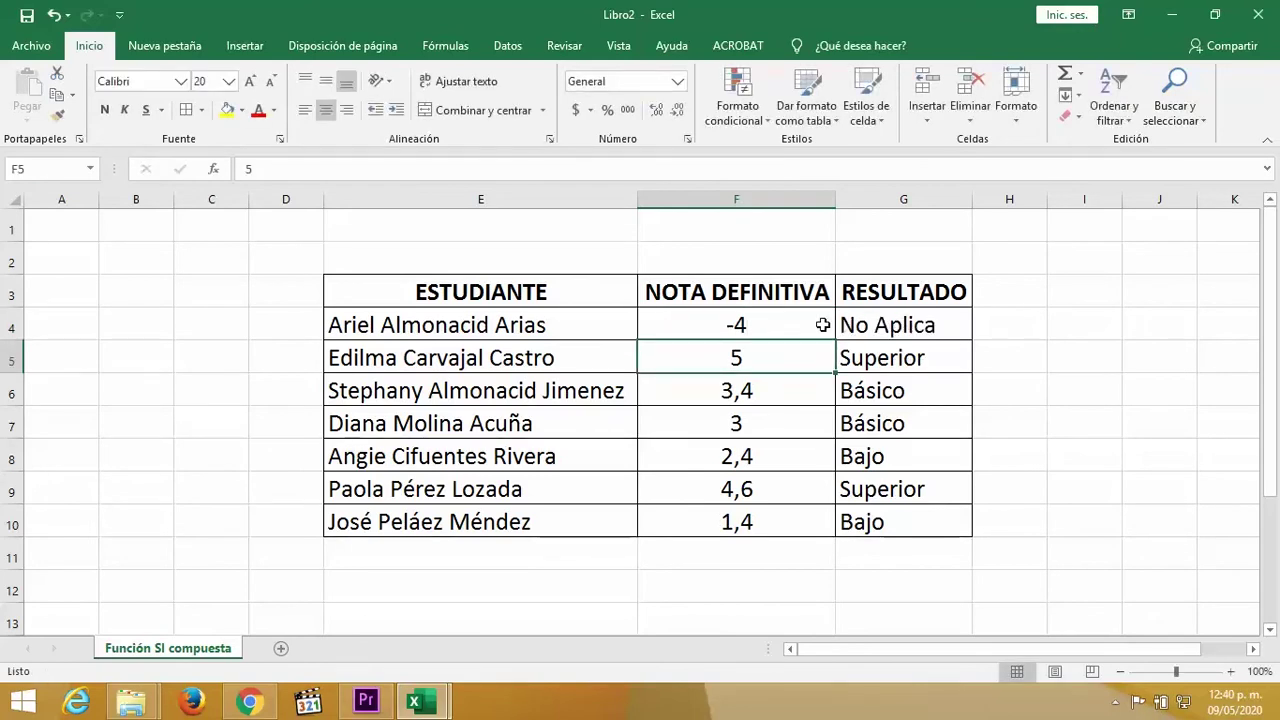
Change F4's grade to 4 so G4 returns alto, then select G4
{"action": "left_click", "coordinate": [798, 379]}
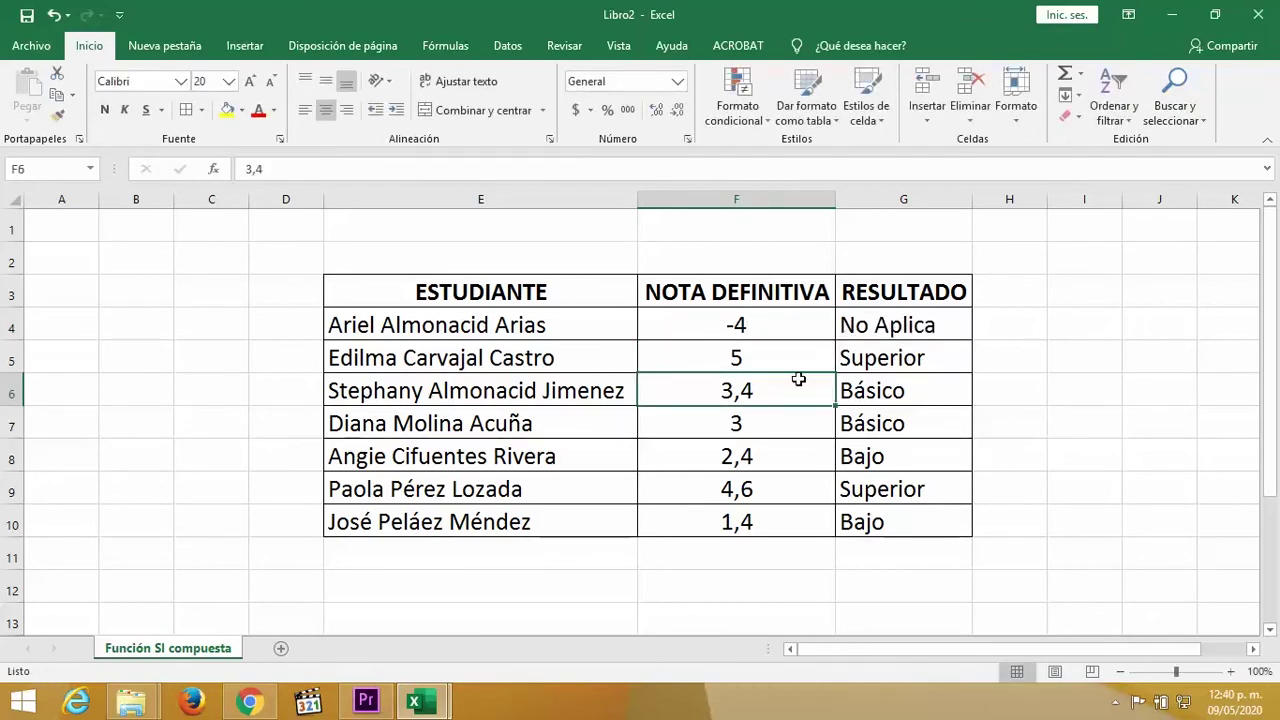
{"action": "left_click", "coordinate": [768, 328]}
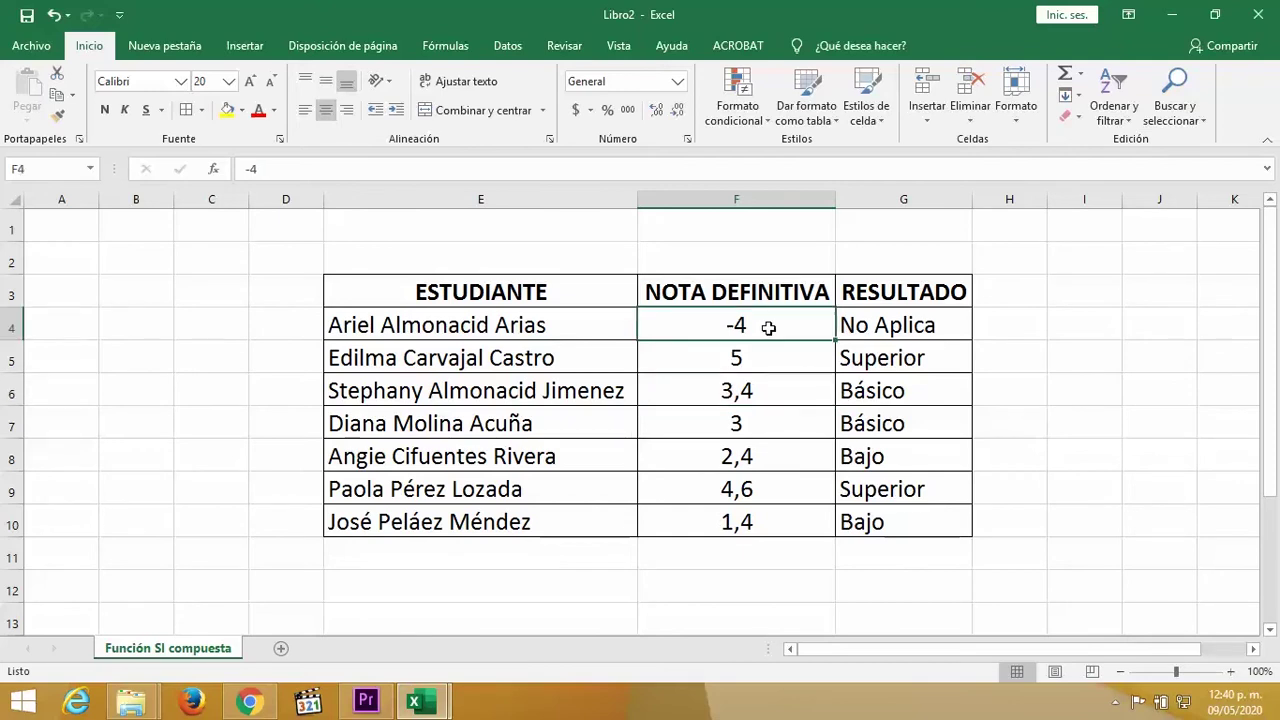
{"action": "type", "text": "4"}
{"action": "key", "text": "Return"}
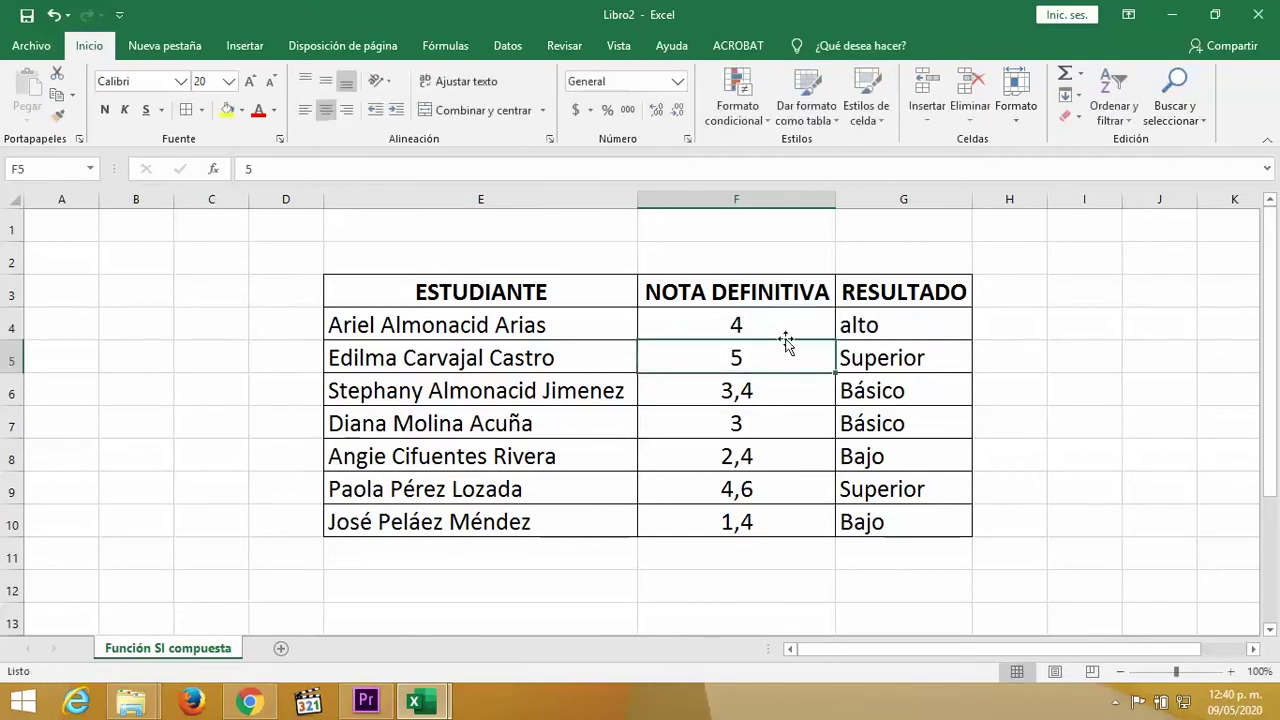
{"action": "left_click", "coordinate": [870, 327]}
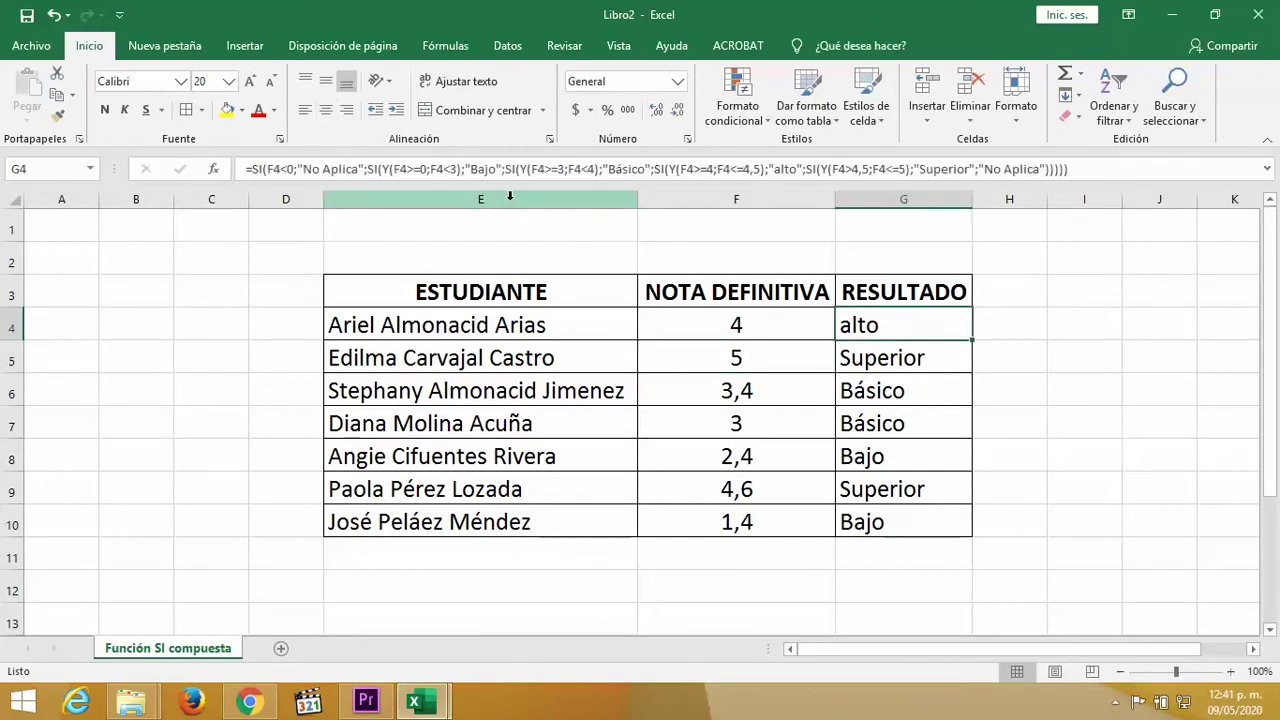
Capitalise the "alto" label to "Alto" in G4's formula
{"action": "left_click", "coordinate": [779, 171]}
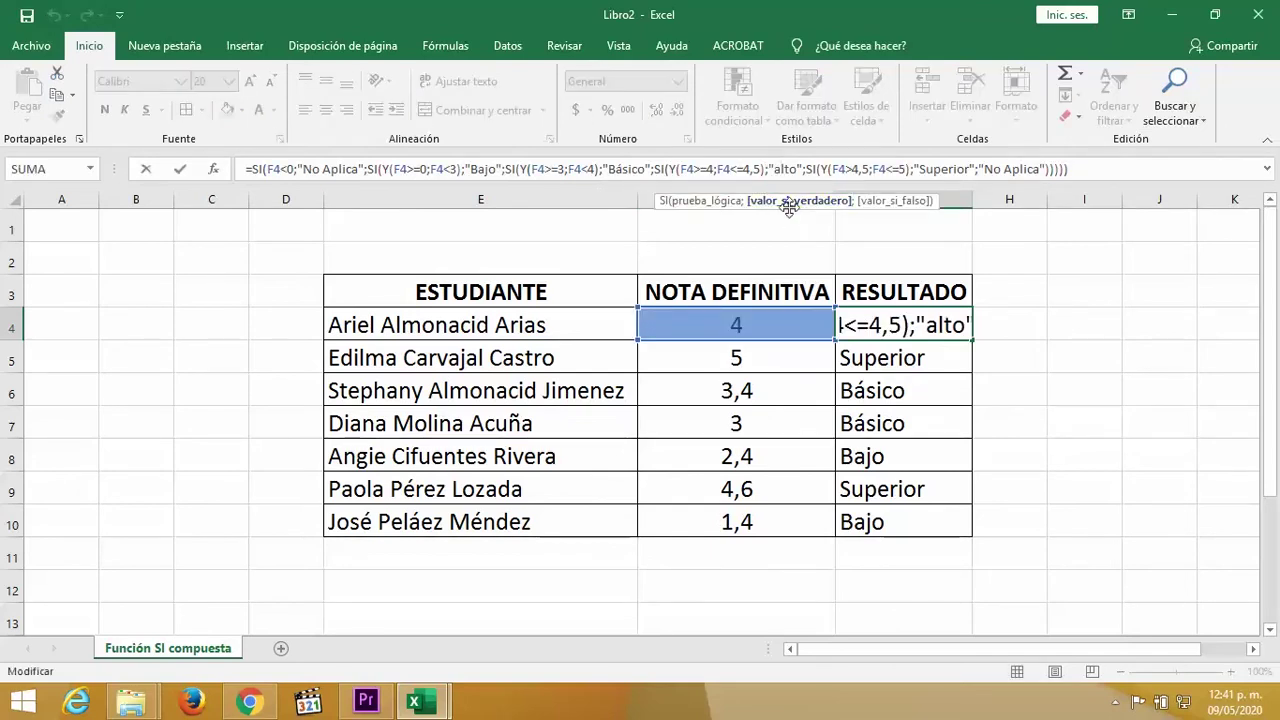
{"action": "key", "text": "BackSpace"}
{"action": "type", "text": "A"}
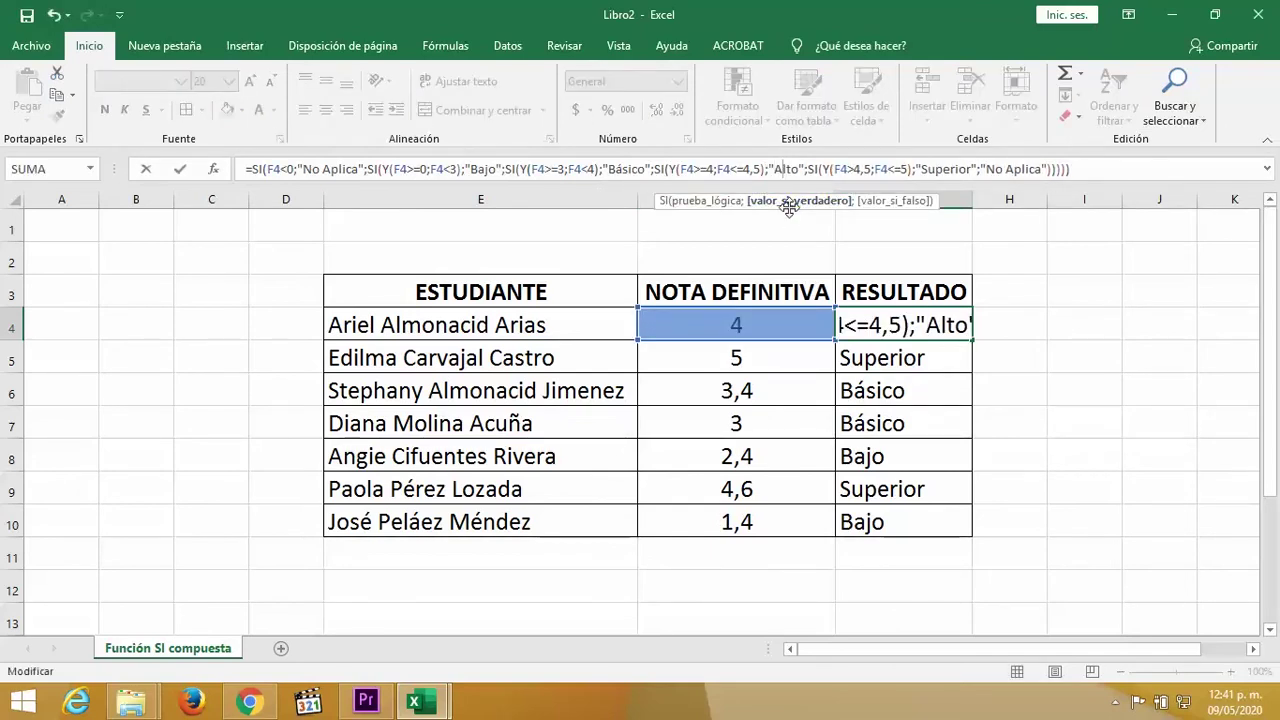
{"action": "left_click", "coordinate": [893, 418]}
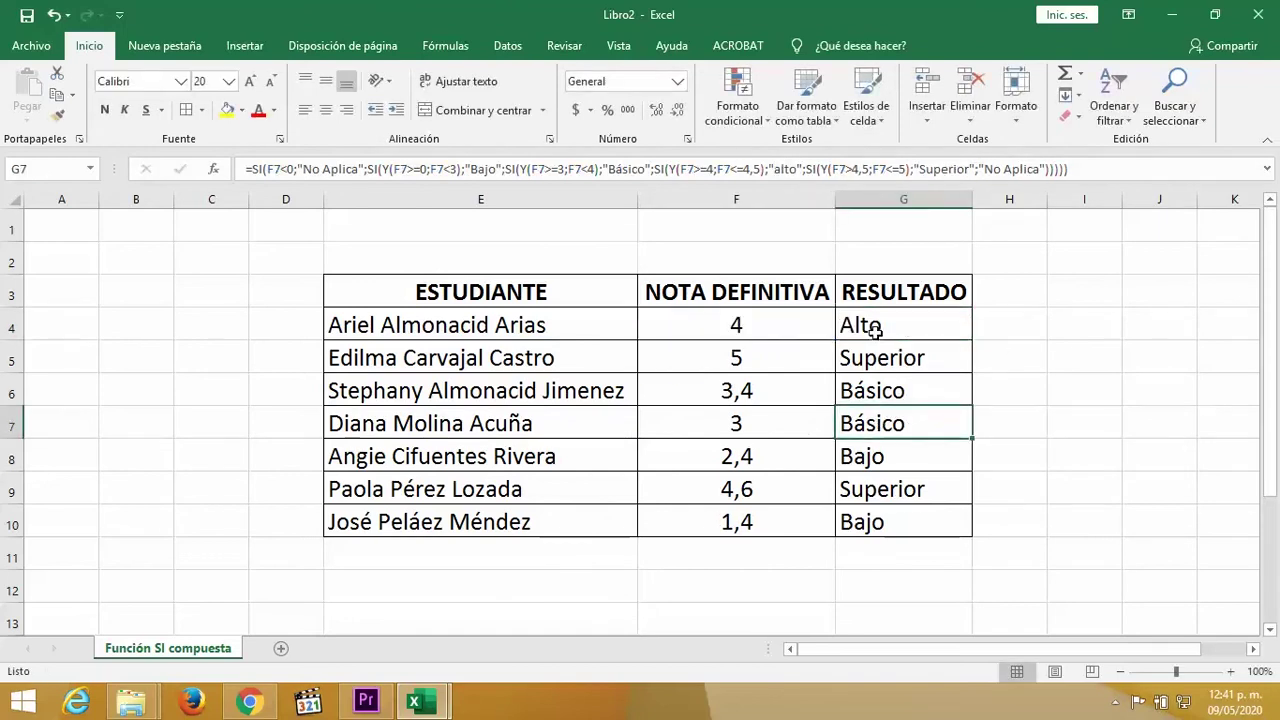
Change the third student's grade in F6 from 3,4 to 2, giving Bajo
{"action": "left_click", "coordinate": [750, 396]}
{"action": "type", "text": "2"}
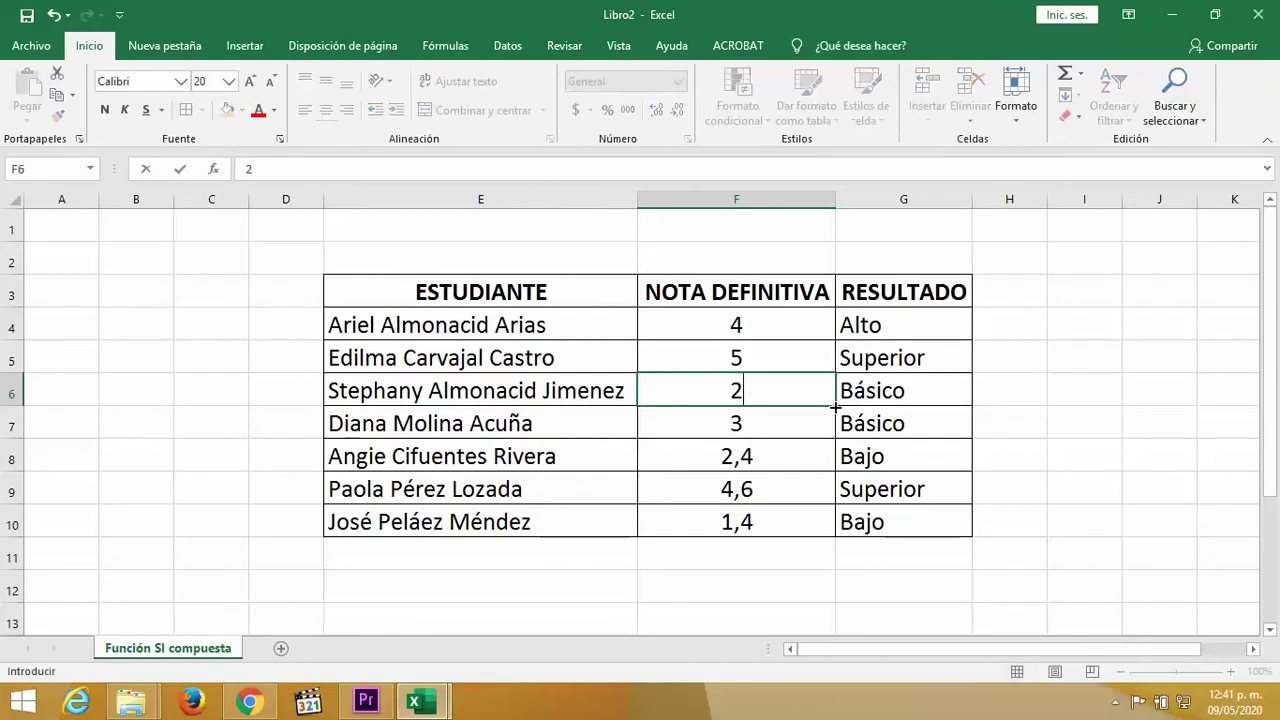
{"action": "key", "text": "Return"}
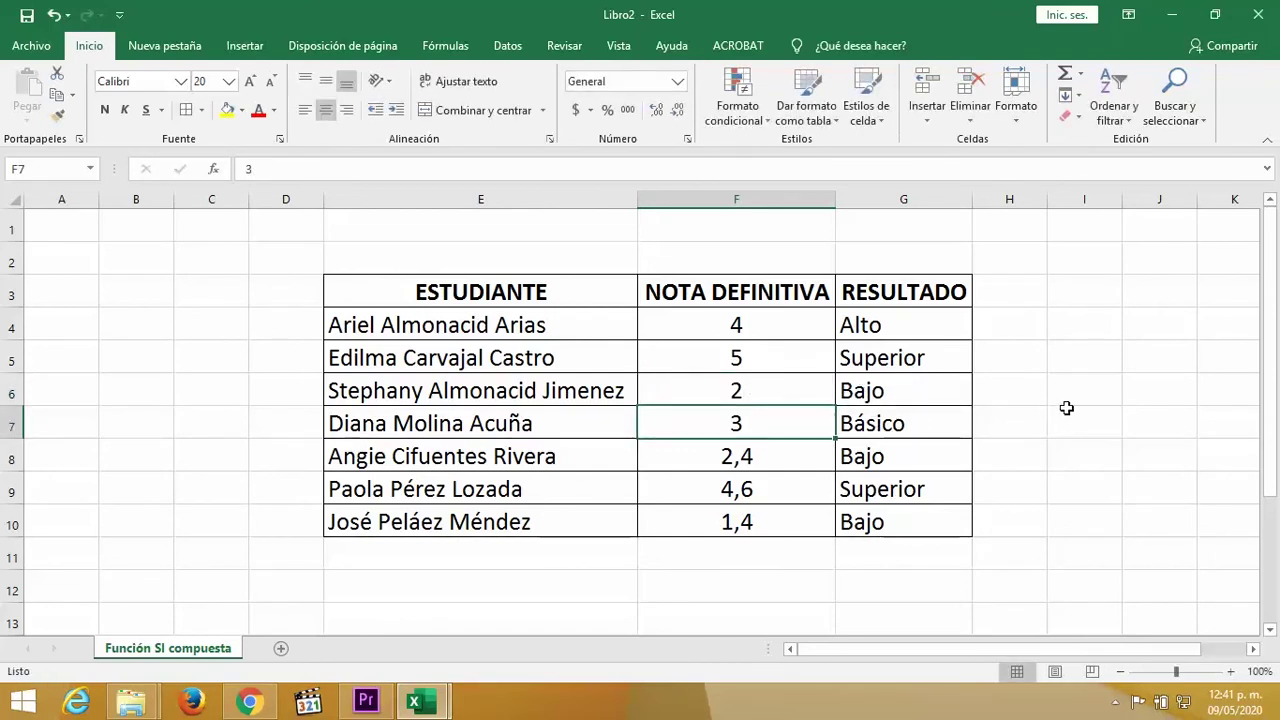
{"action": "left_click", "coordinate": [904, 327]}
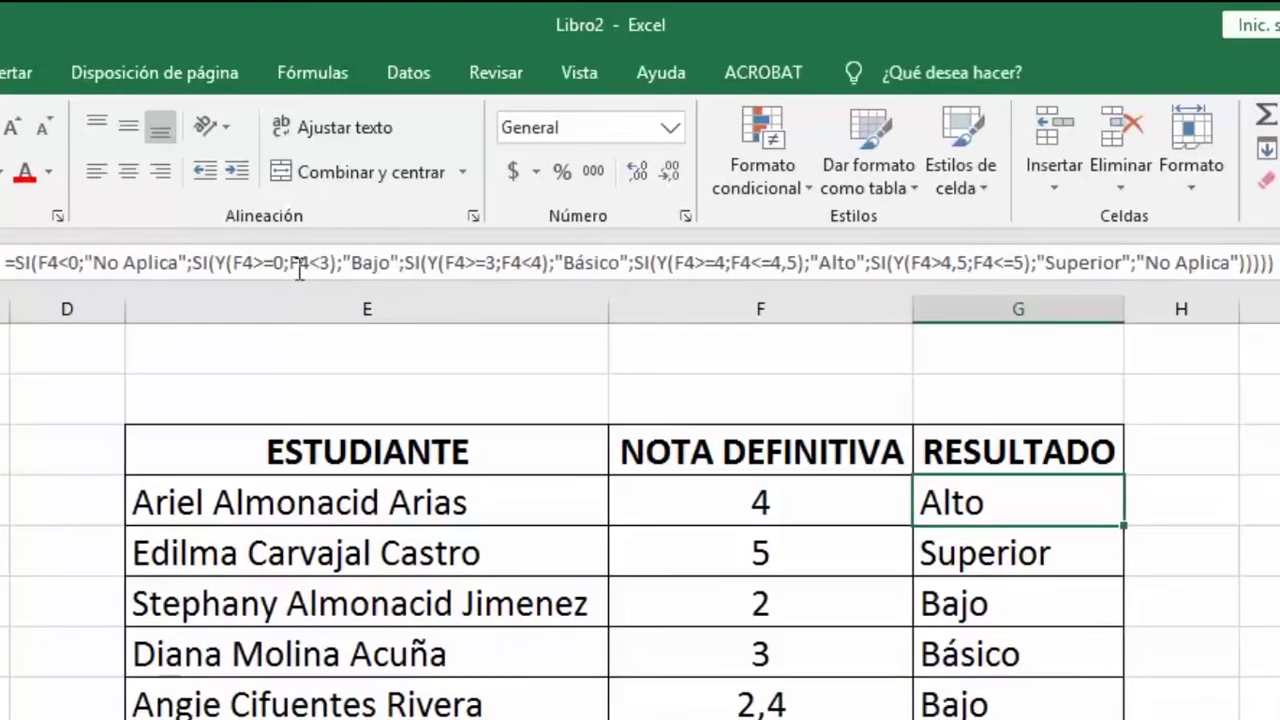
{"action": "left_click", "coordinate": [220, 262]}
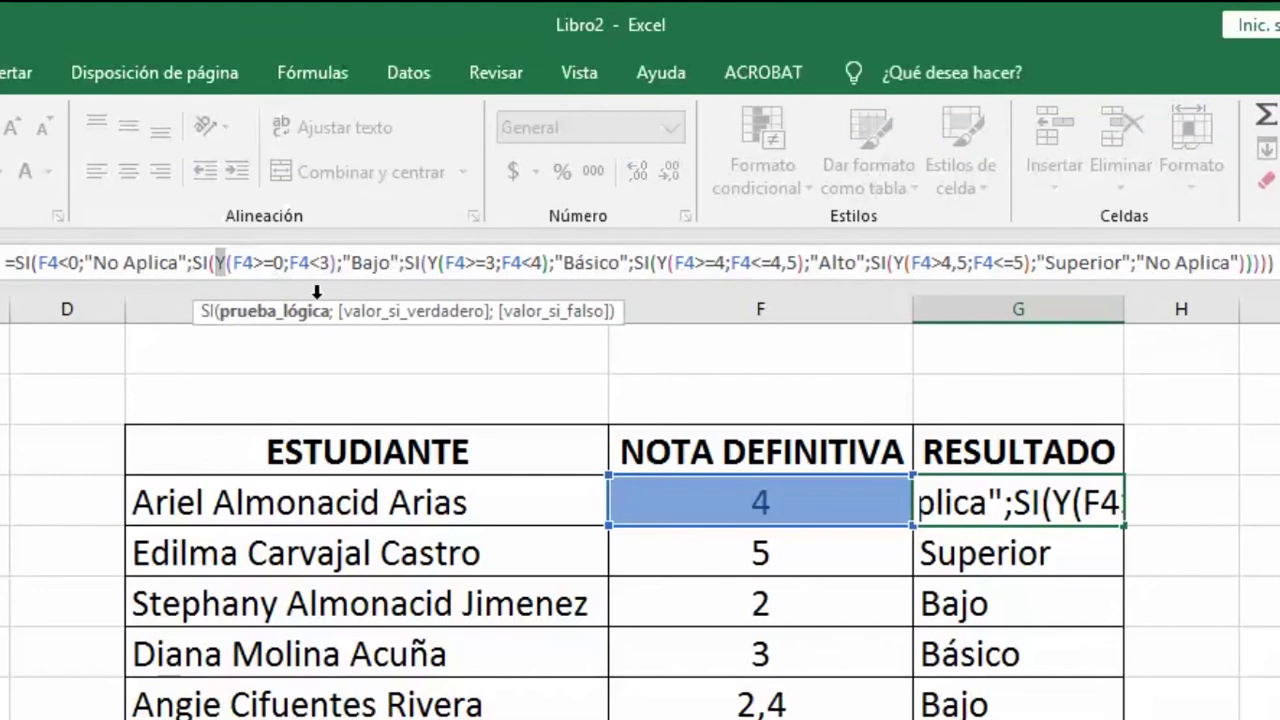
{"action": "left_click", "coordinate": [785, 552]}
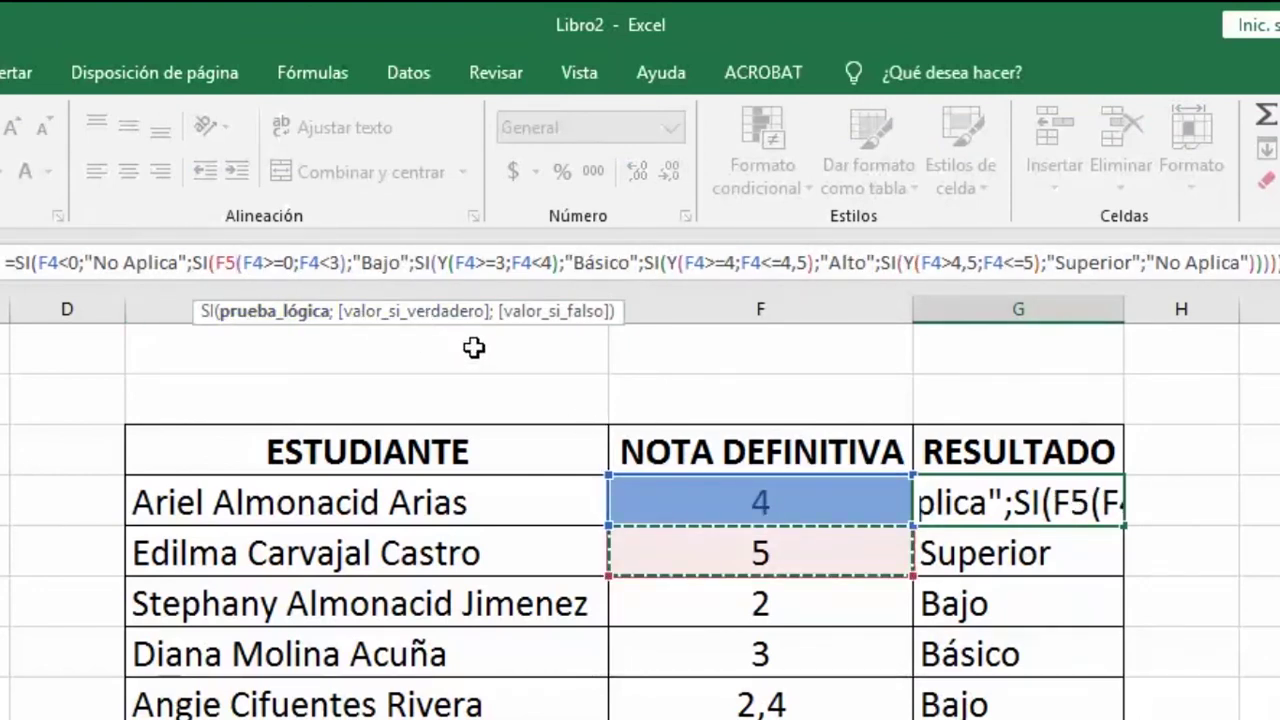
{"action": "key", "text": "ctrl+z"}
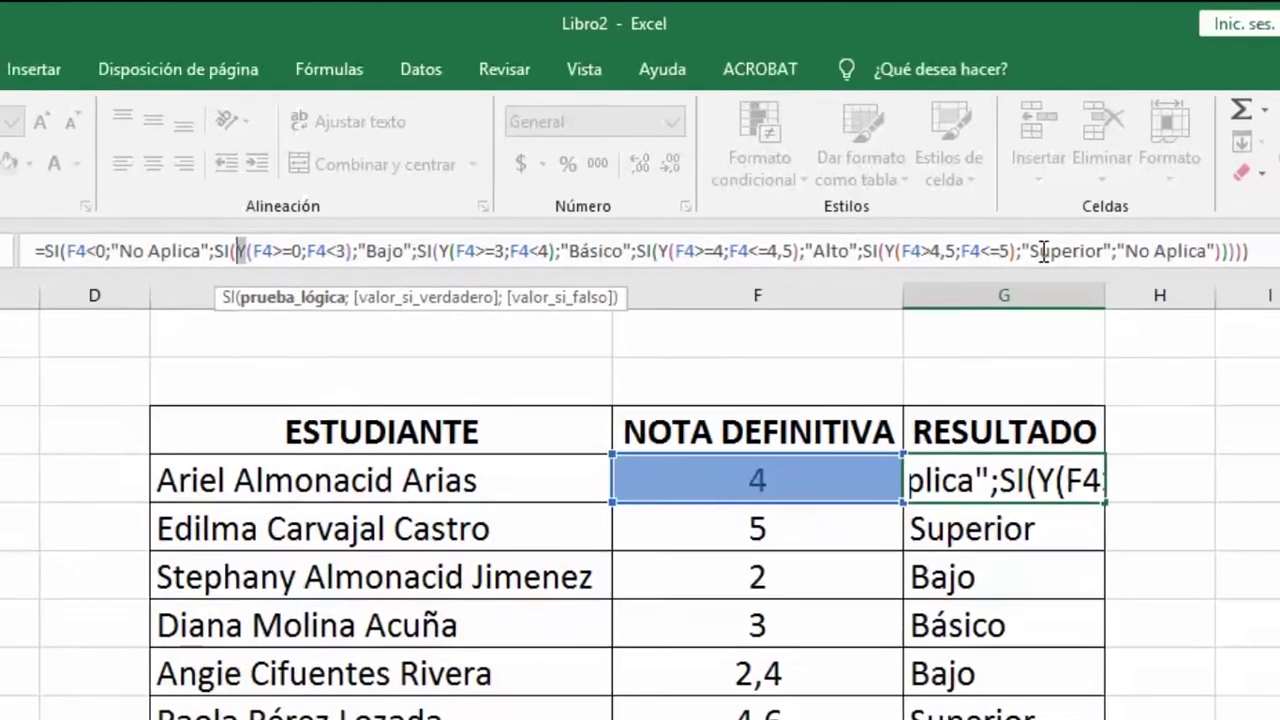
{"action": "type", "text": "Y"}
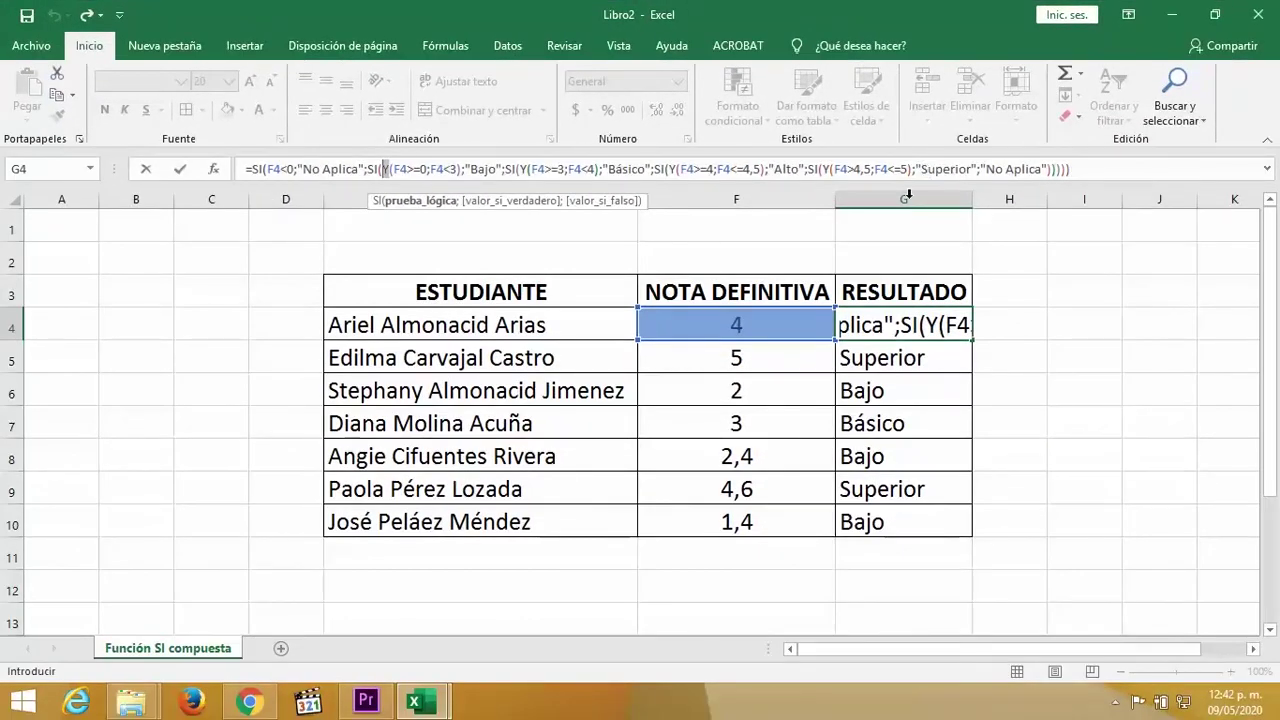
{"action": "left_click", "coordinate": [1058, 450]}
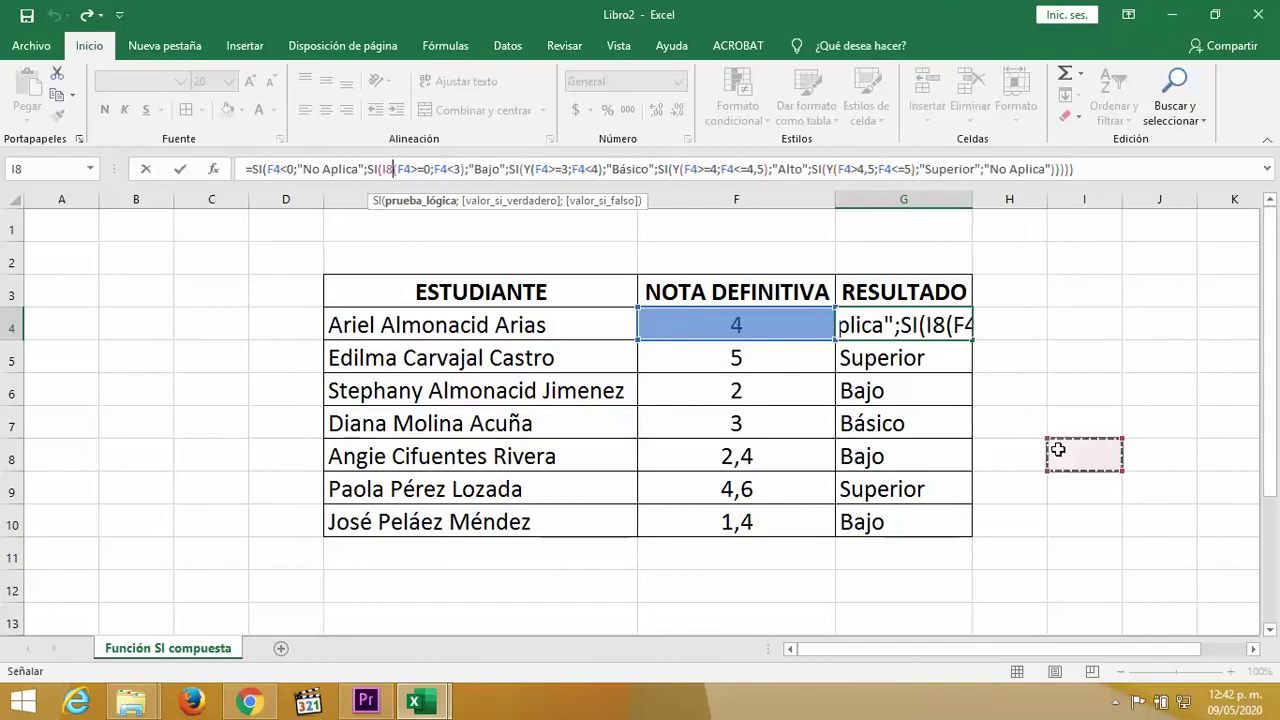